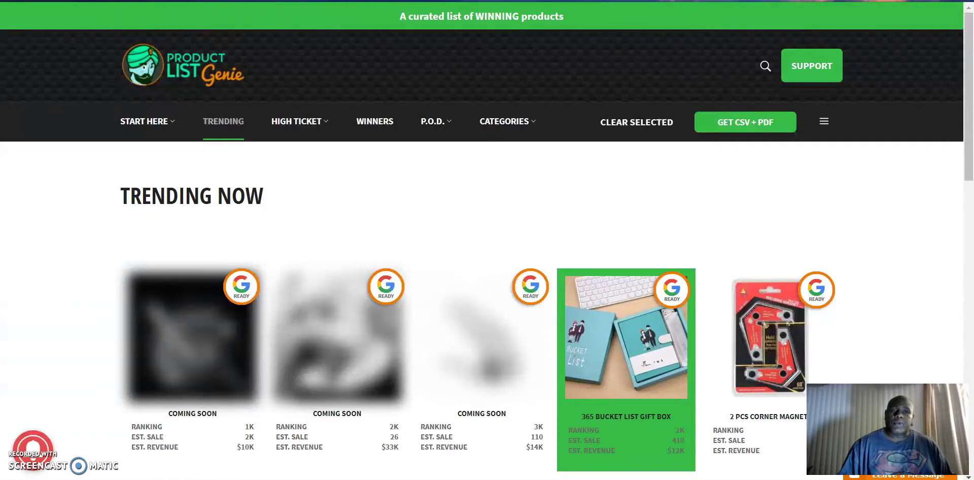
Step: Switch to the Shopify admin and view the store's home page
{"action": "key", "text": "ctrl+Tab"}
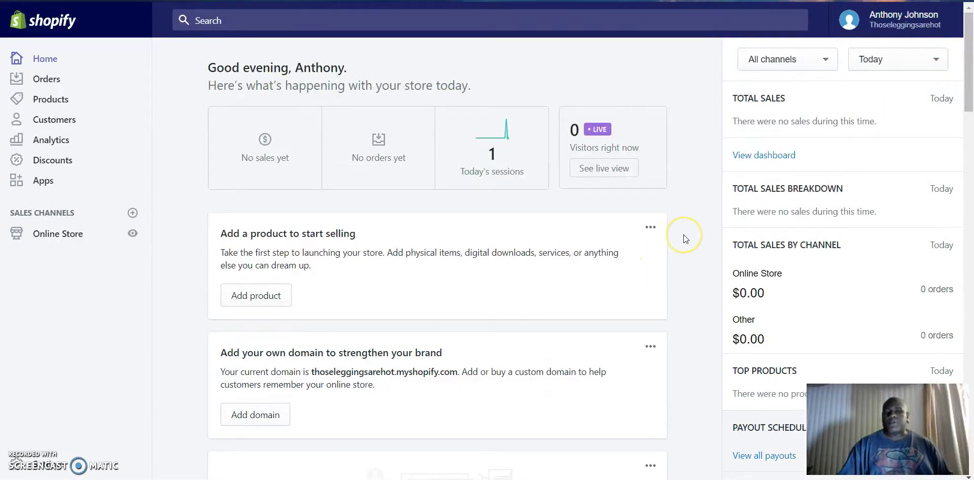
{"action": "left_click", "coordinate": [680, 195]}
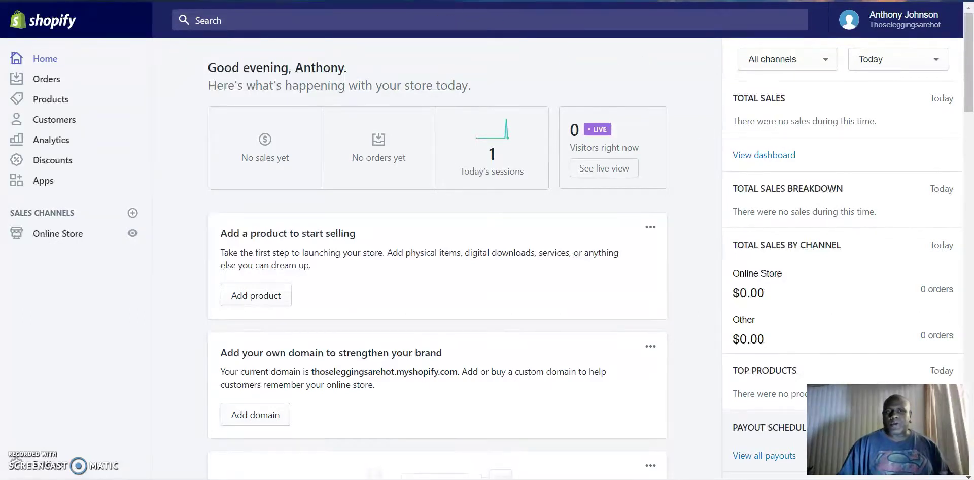
Step: Return to Product List Genie's trending products and look over the details of the 365 Bucket List Gift Box
{"action": "left_click", "coordinate": [319, 1]}
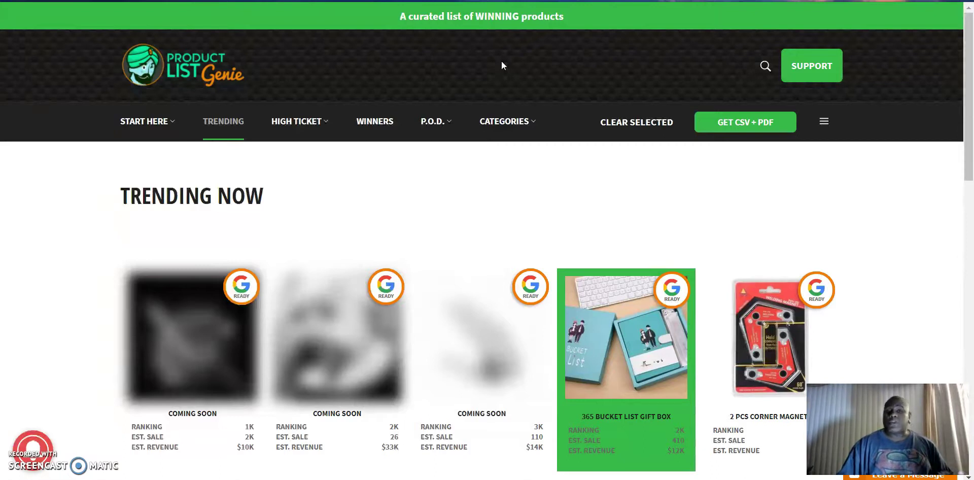
{"action": "mouse_move", "coordinate": [655, 284]}
{"action": "scroll", "coordinate": [634, 289], "scroll_direction": "down", "scroll_amount": 3}
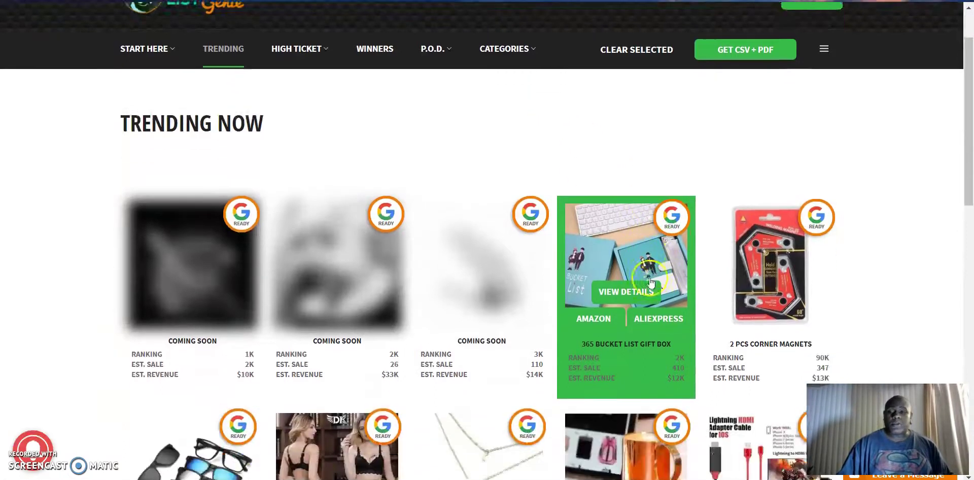
{"action": "left_click", "coordinate": [628, 239]}
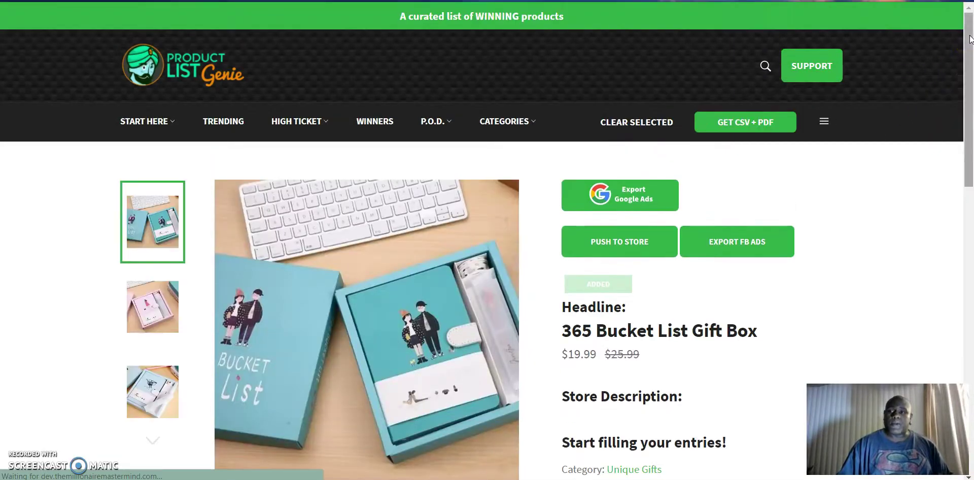
{"action": "left_click_drag", "start_coordinate": [969, 37], "coordinate": [970, 81]}
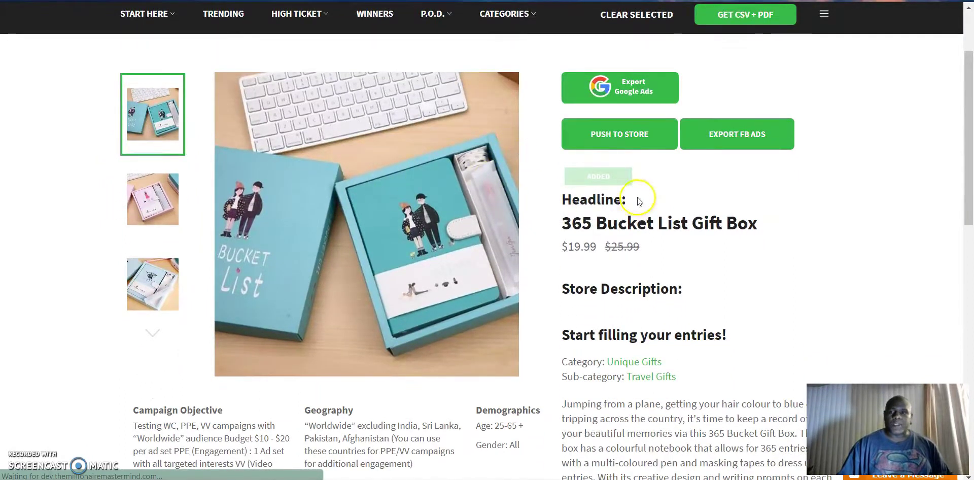
{"action": "left_click_drag", "start_coordinate": [970, 80], "coordinate": [962, 14]}
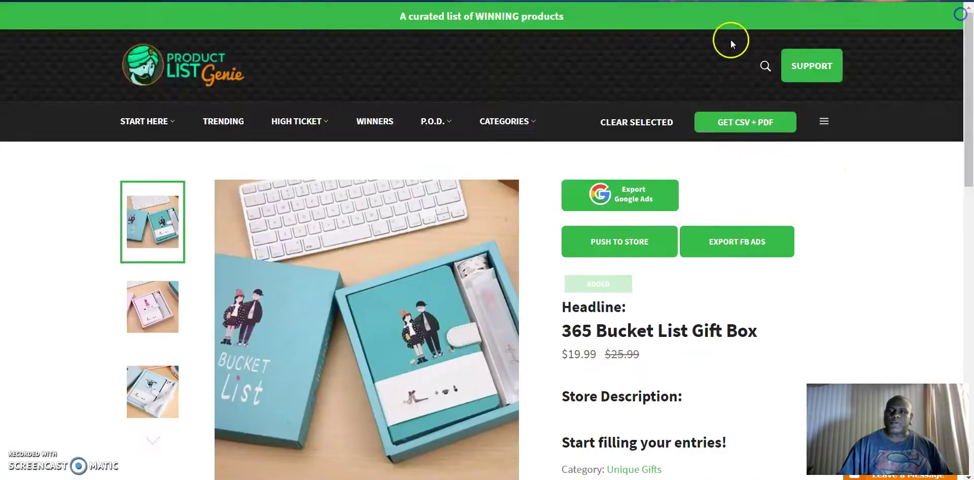
{"action": "left_click", "coordinate": [765, 67]}
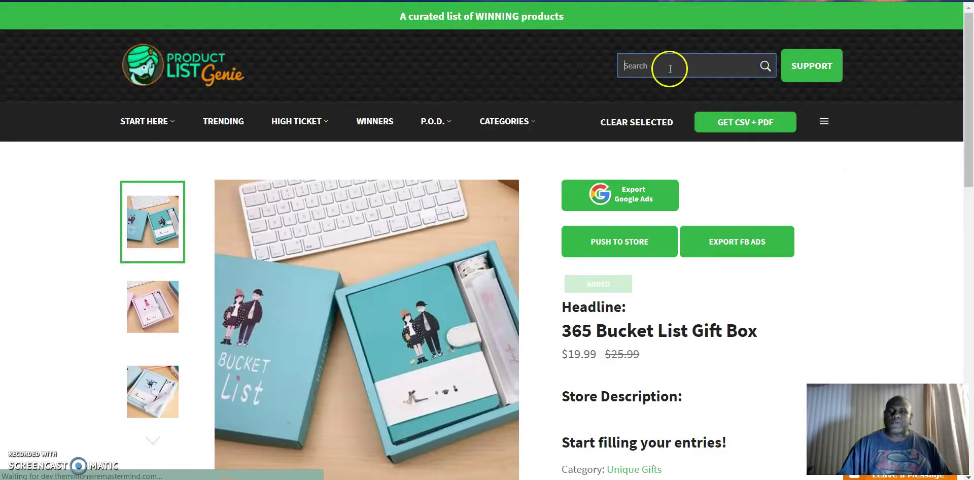
{"action": "left_click", "coordinate": [670, 71]}
{"action": "type", "text": "le"}
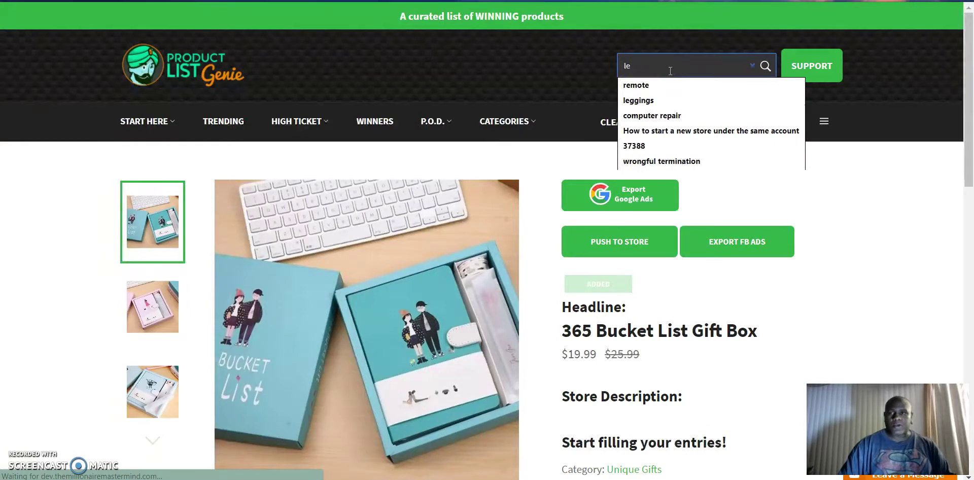
{"action": "left_click", "coordinate": [544, 56]}
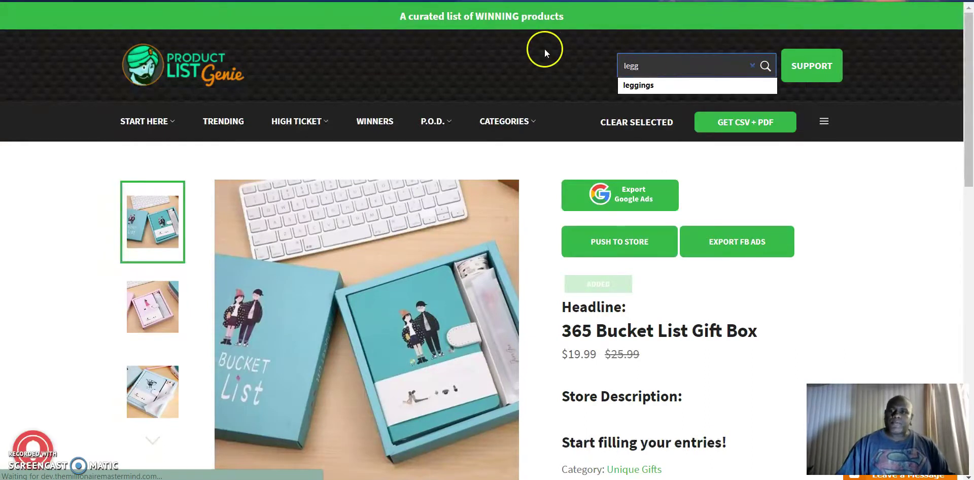
Step: Connect the Shopify store thoseleggingsarehot.myshopify.com to Product List Genie and install the unlisted app in the store
{"action": "left_click", "coordinate": [824, 122]}
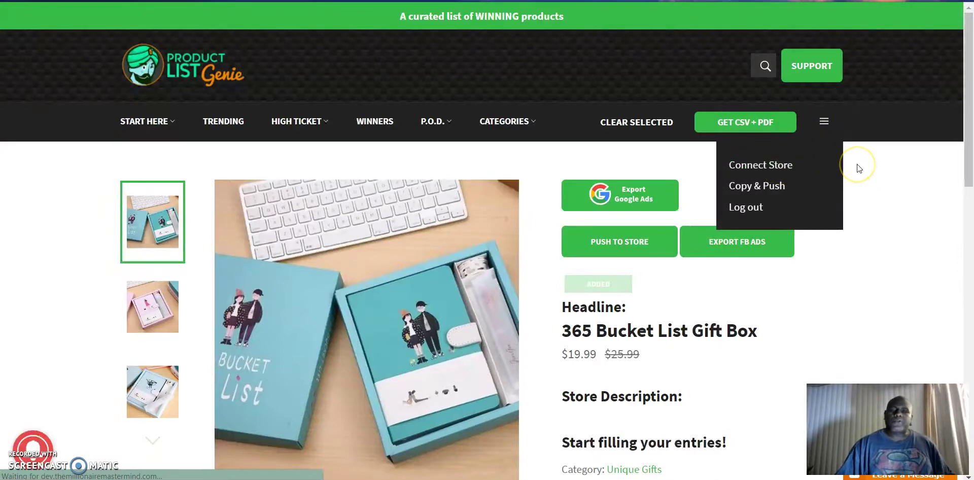
{"action": "left_click", "coordinate": [798, 171]}
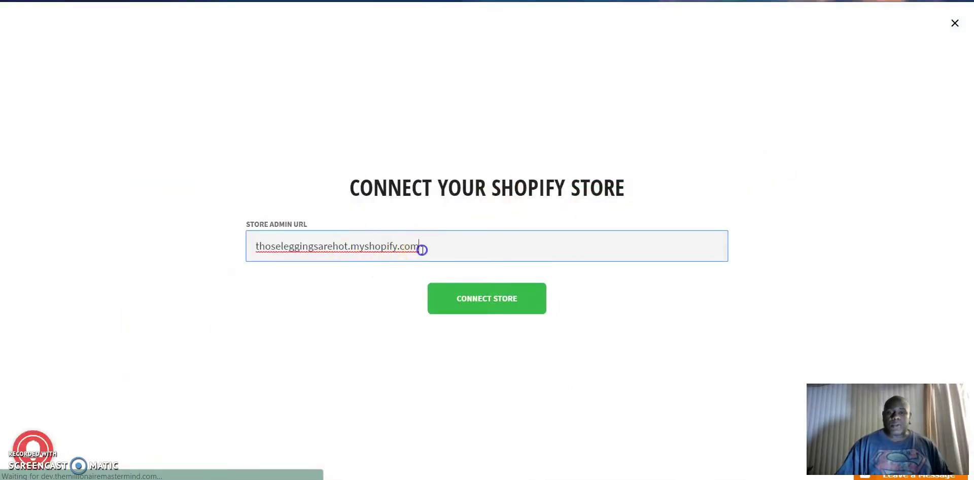
{"action": "left_click_drag", "start_coordinate": [428, 246], "coordinate": [219, 251]}
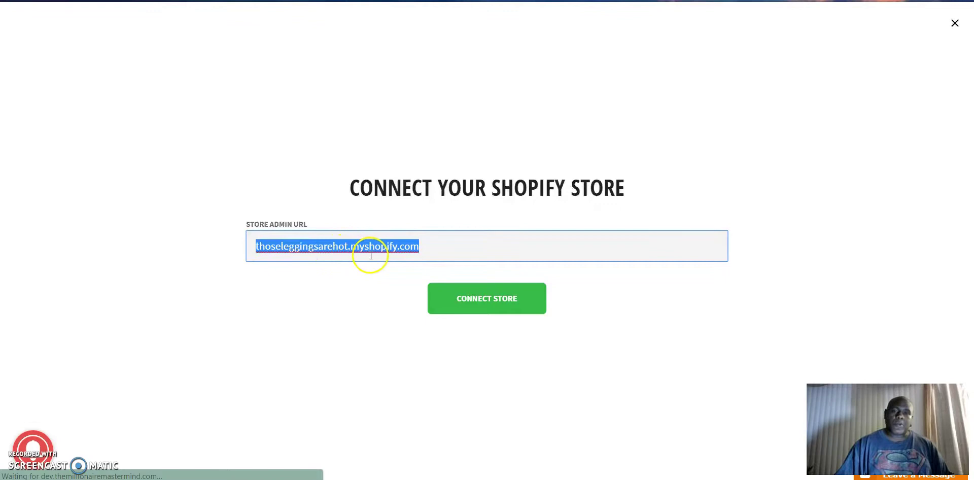
{"action": "left_click", "coordinate": [499, 300]}
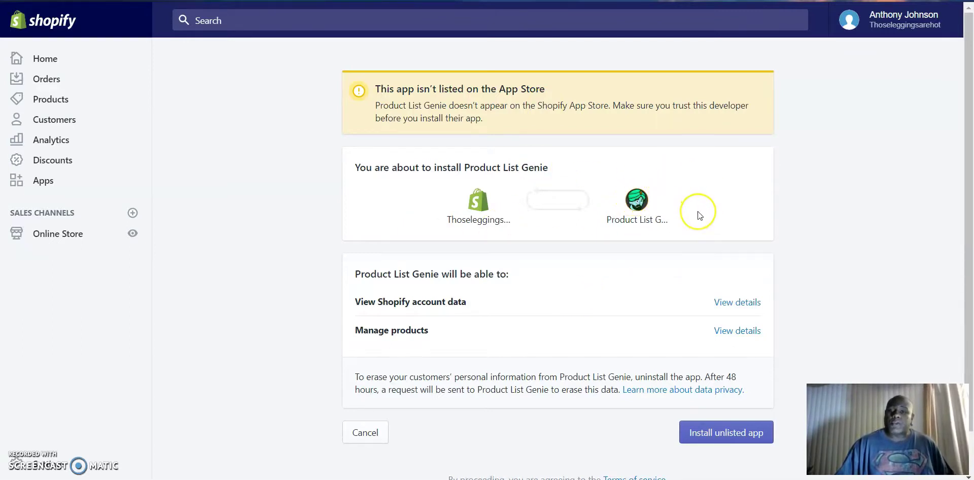
{"action": "scroll", "coordinate": [692, 294], "scroll_direction": "down", "scroll_amount": 1}
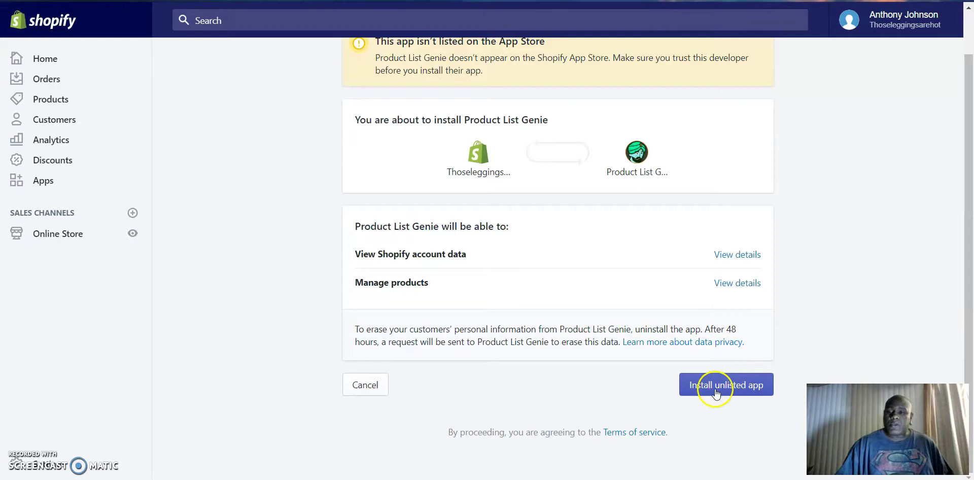
{"action": "left_click", "coordinate": [736, 387]}
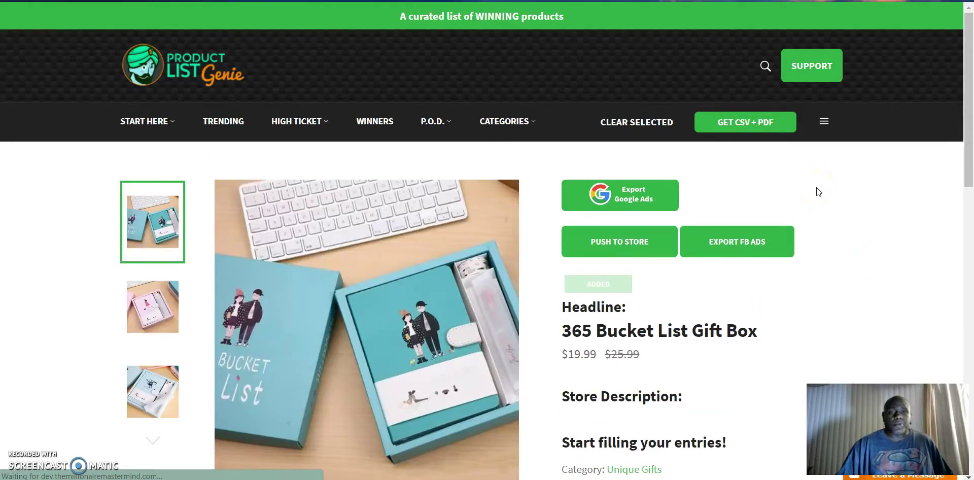
{"action": "scroll", "coordinate": [789, 181], "scroll_direction": "down", "scroll_amount": 2}
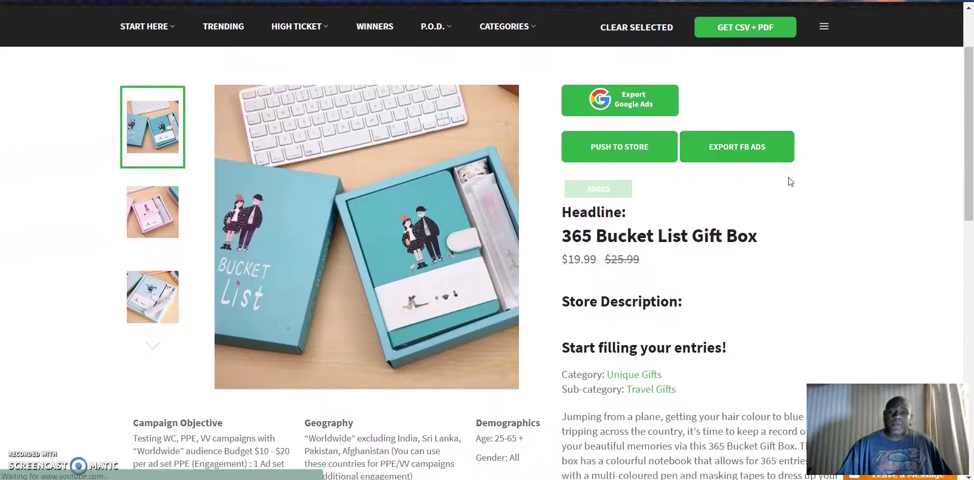
{"action": "scroll", "coordinate": [665, 132], "scroll_direction": "up", "scroll_amount": 2}
{"action": "left_click", "coordinate": [757, 121]}
{"action": "left_click", "coordinate": [766, 65]}
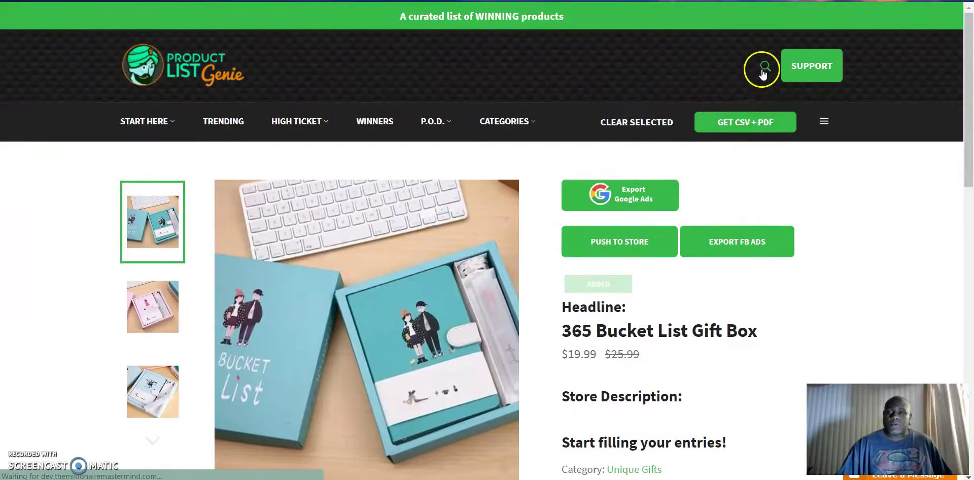
{"action": "left_click", "coordinate": [644, 71]}
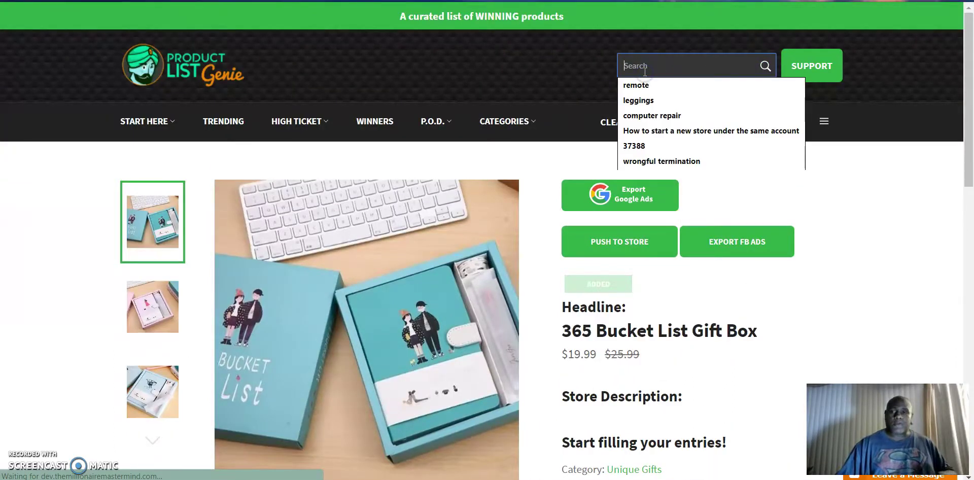
{"action": "type", "text": "legging"}
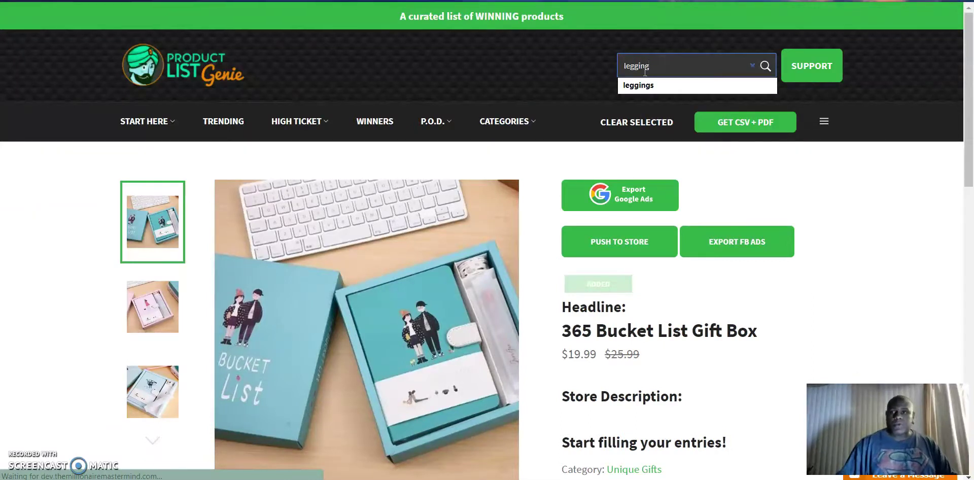
{"action": "left_click", "coordinate": [643, 84]}
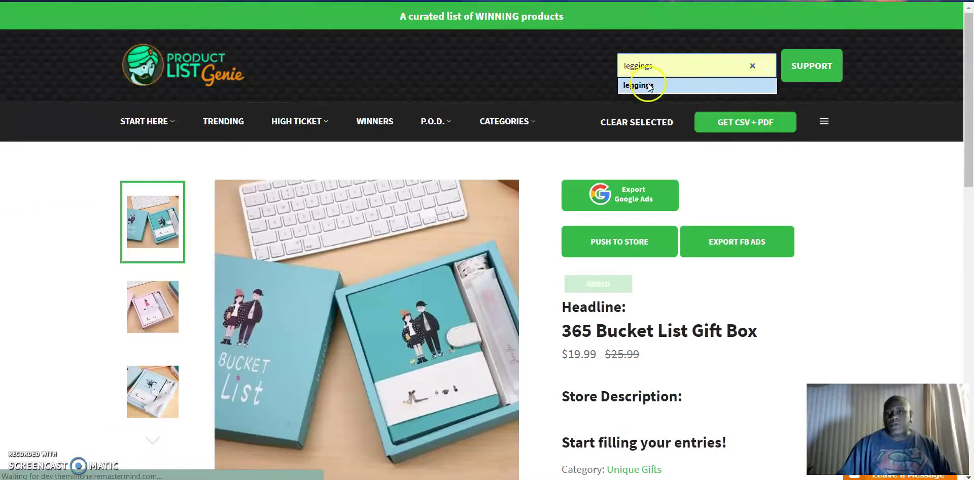
Step: Open Product List Genie's support contact form and look through its fields, message area and attachment option
{"action": "left_click", "coordinate": [822, 66]}
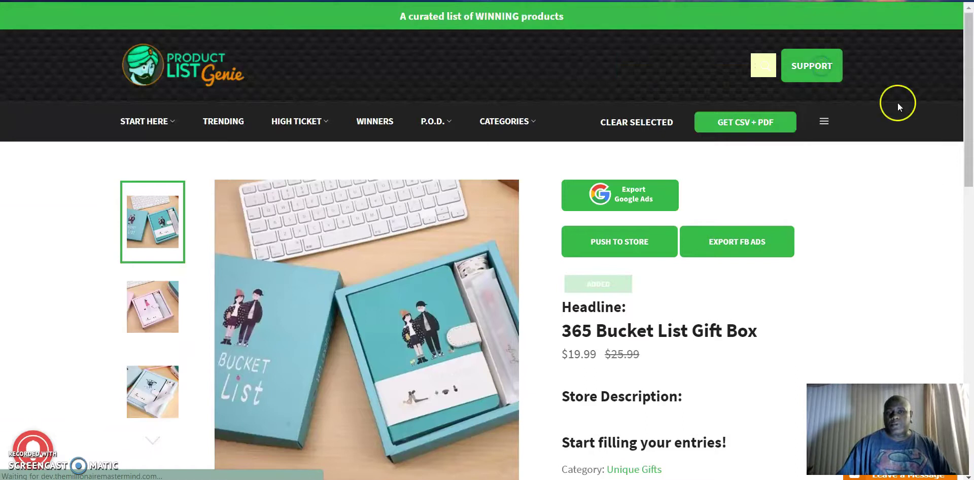
{"action": "left_click", "coordinate": [746, 90]}
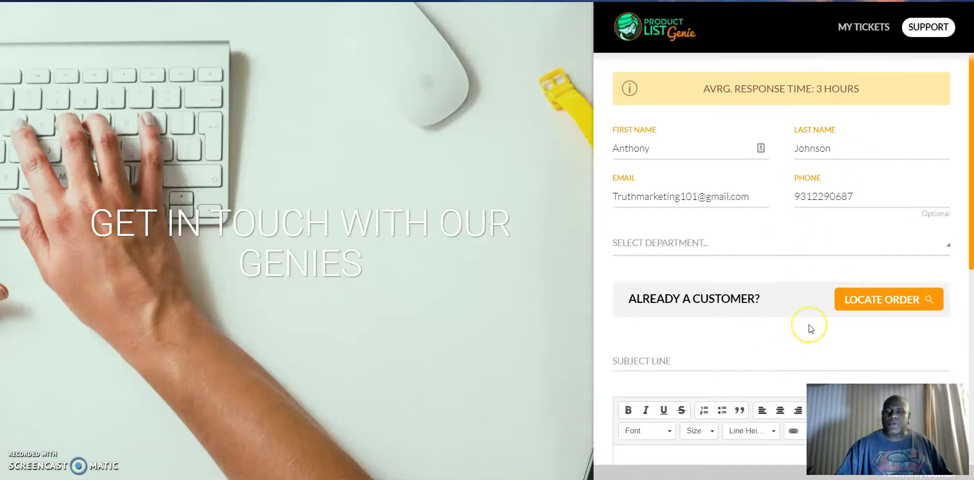
{"action": "scroll", "coordinate": [809, 328], "scroll_direction": "down", "scroll_amount": 7}
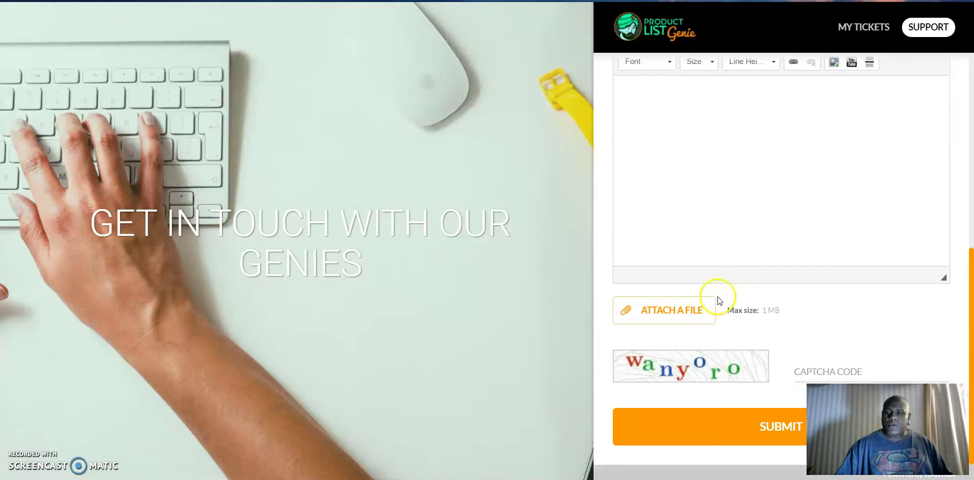
{"action": "scroll", "coordinate": [706, 160], "scroll_direction": "up", "scroll_amount": 6}
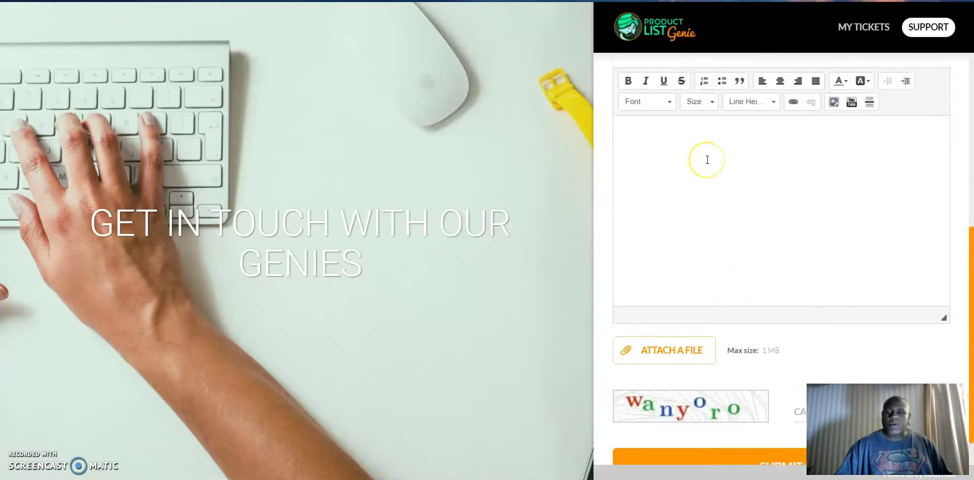
{"action": "scroll", "coordinate": [707, 159], "scroll_direction": "up", "scroll_amount": 1}
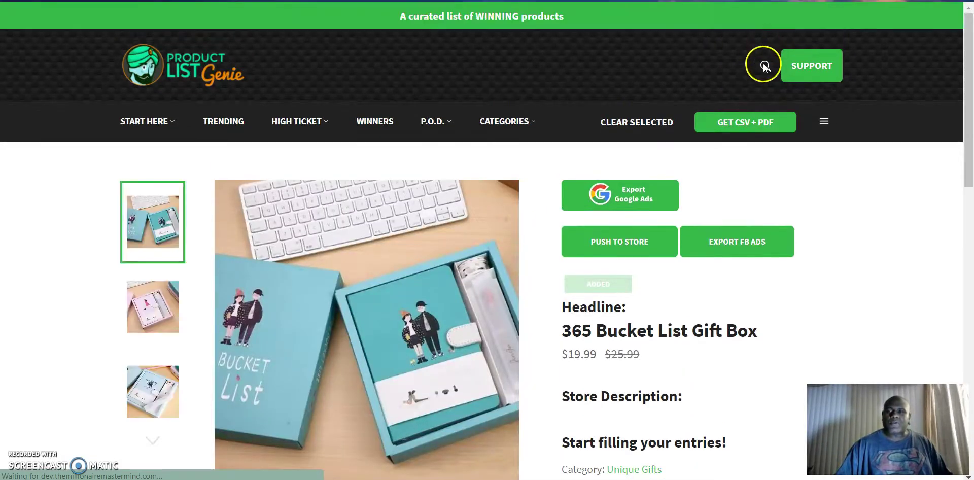
Step: Search Product List Genie for "leggings" and look over the matching products
{"action": "left_click", "coordinate": [765, 66]}
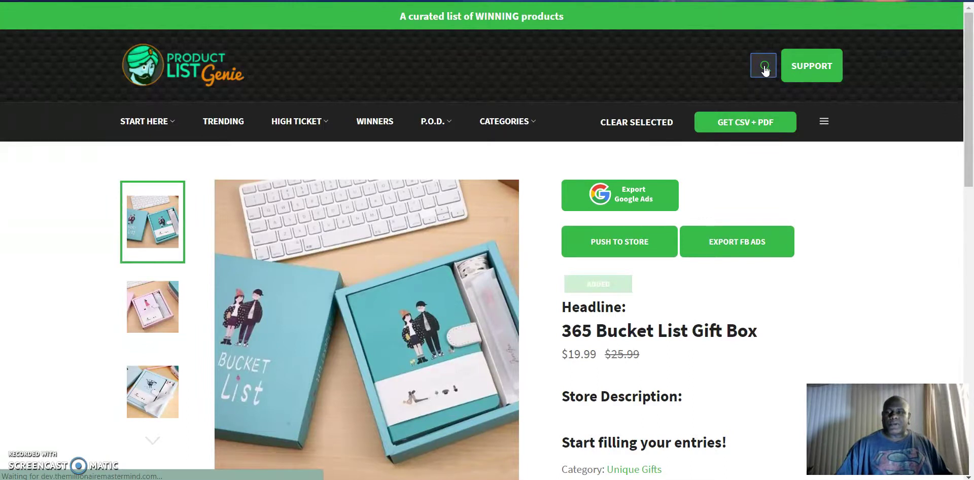
{"action": "left_click", "coordinate": [691, 74]}
{"action": "type", "text": "leggings"}
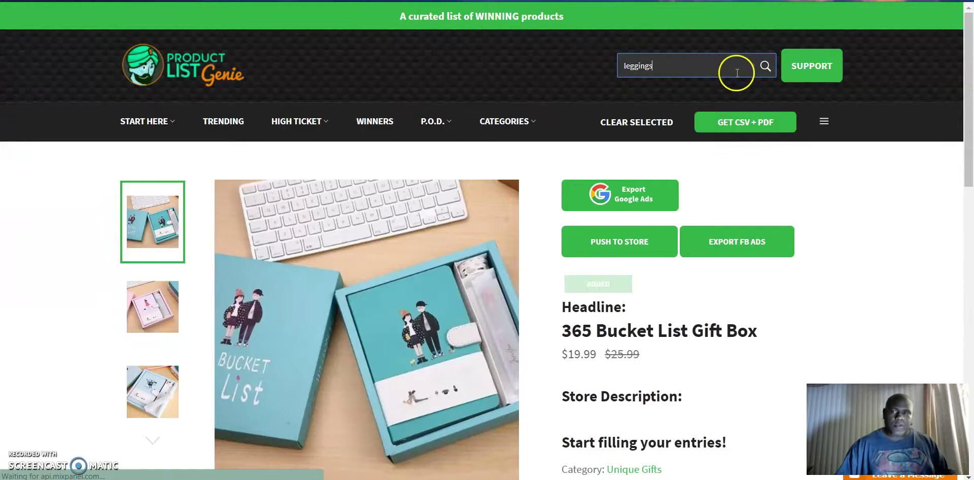
{"action": "left_click", "coordinate": [765, 67]}
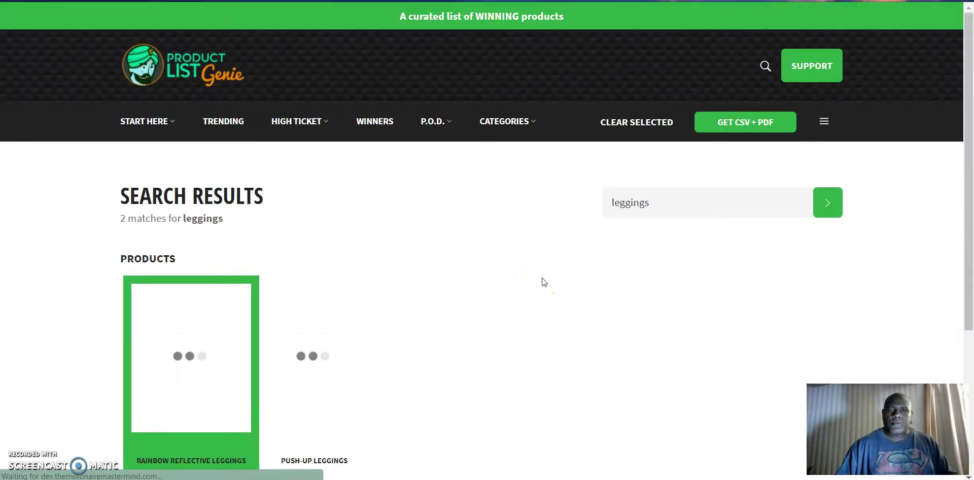
{"action": "scroll", "coordinate": [336, 265], "scroll_direction": "down", "scroll_amount": 2}
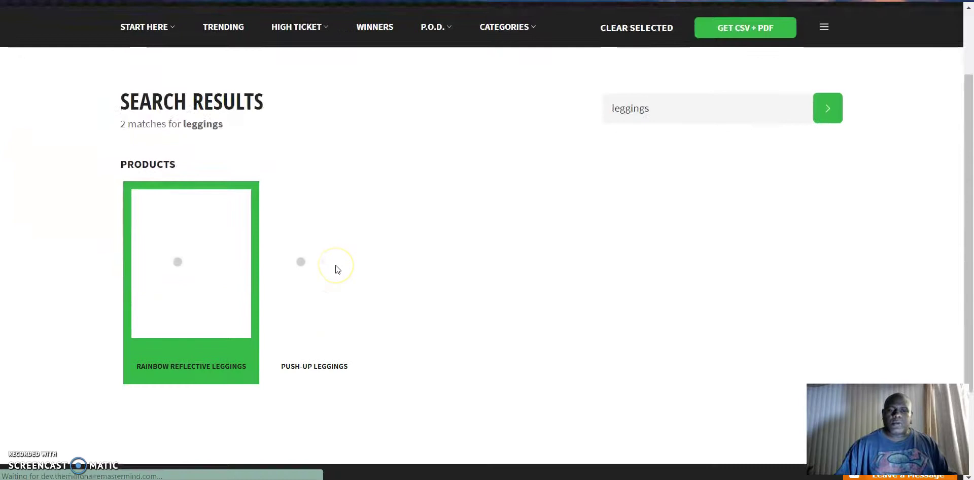
{"action": "scroll", "coordinate": [336, 267], "scroll_direction": "down", "scroll_amount": 1}
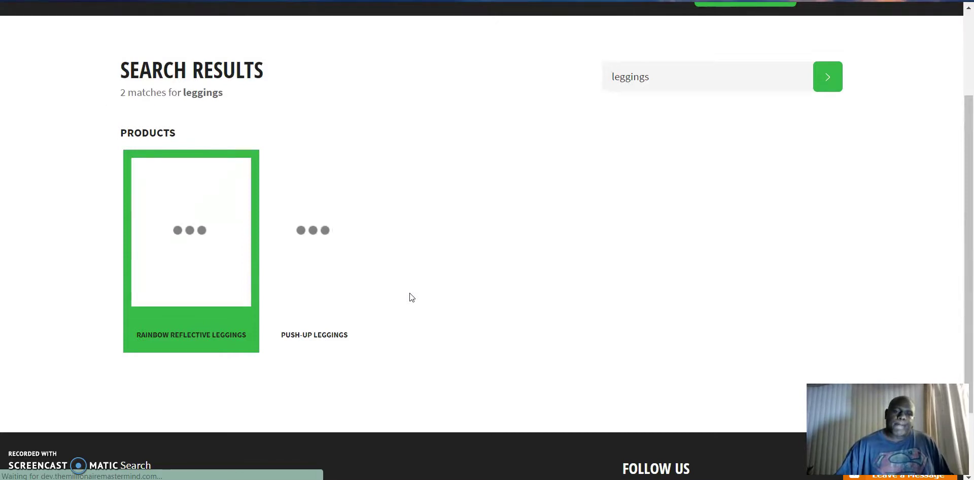
{"action": "left_click", "coordinate": [400, 207]}
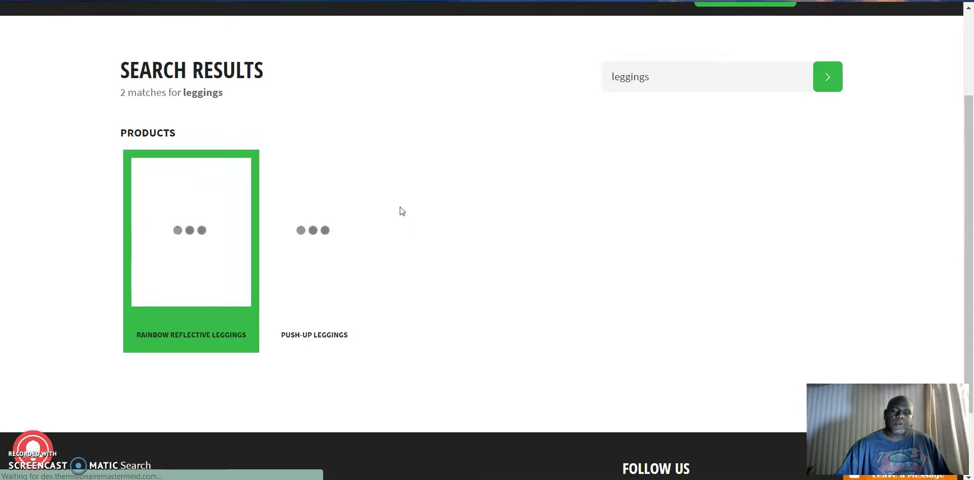
Step: Switch to the Shopify admin and view the store's product list
{"action": "mouse_move", "coordinate": [322, 191]}
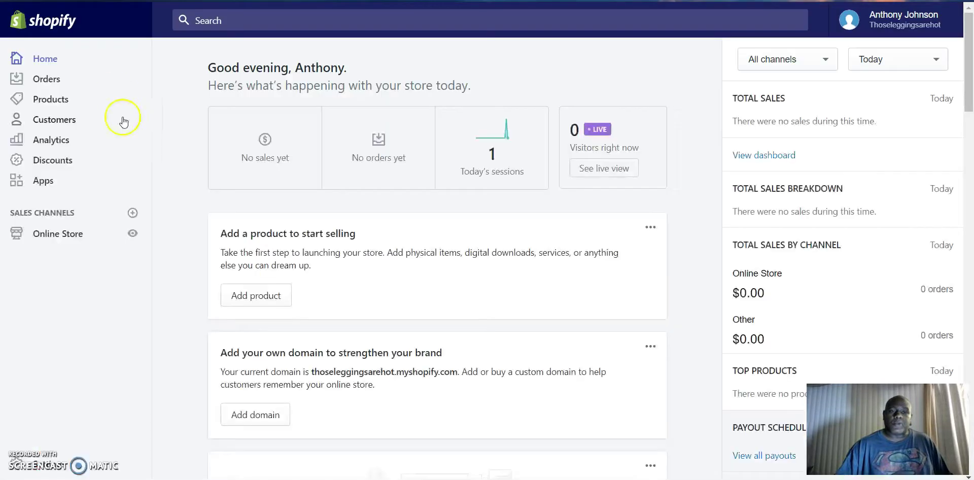
{"action": "left_click", "coordinate": [52, 98]}
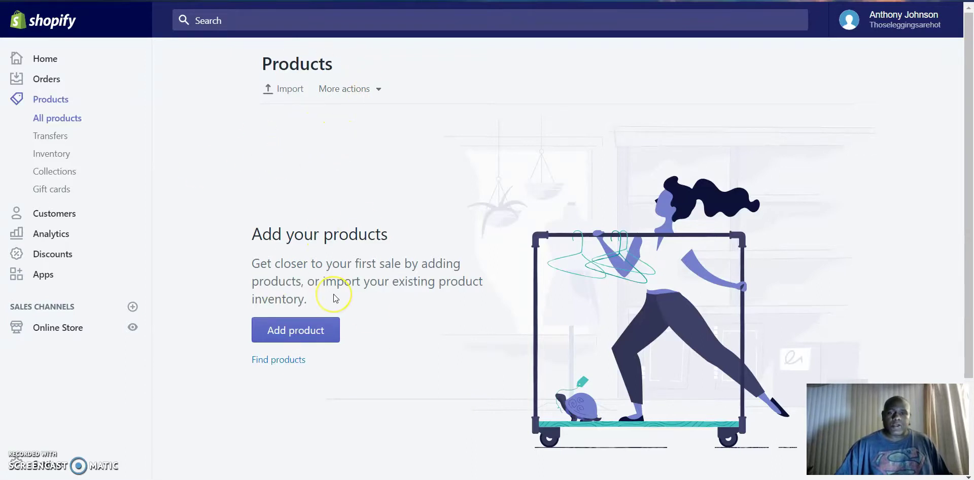
{"action": "scroll", "coordinate": [333, 298], "scroll_direction": "down", "scroll_amount": 2}
{"action": "scroll", "coordinate": [333, 297], "scroll_direction": "up", "scroll_amount": 2}
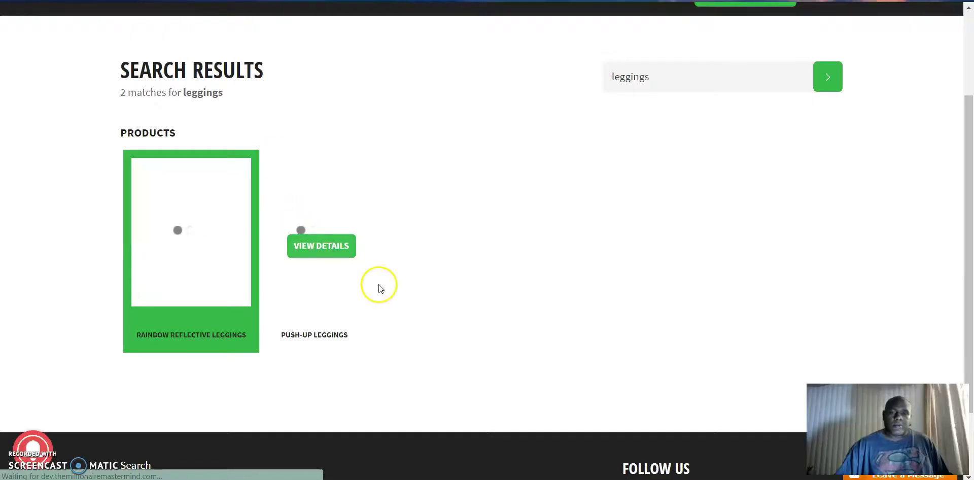
Step: Open the details of Rainbow Reflective Leggings from the search results and add the product to the list
{"action": "left_click_drag", "start_coordinate": [969, 159], "coordinate": [969, 144]}
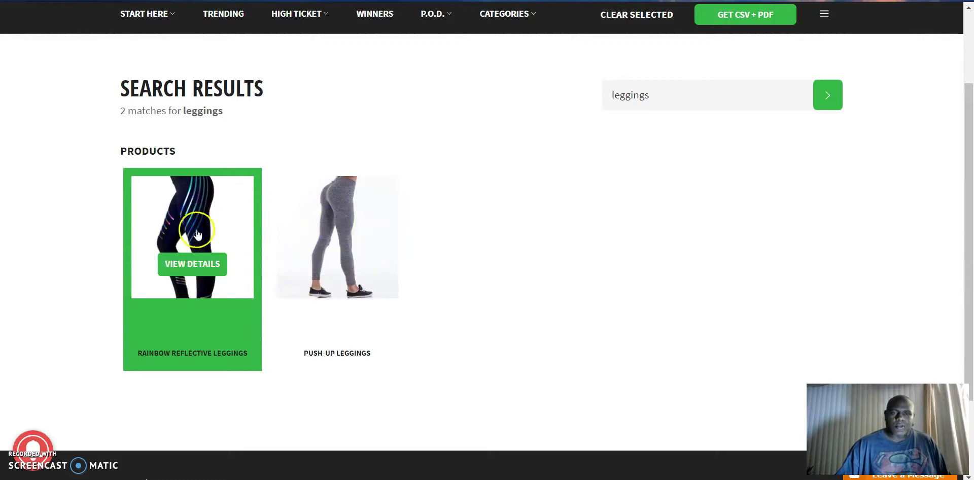
{"action": "left_click", "coordinate": [194, 269]}
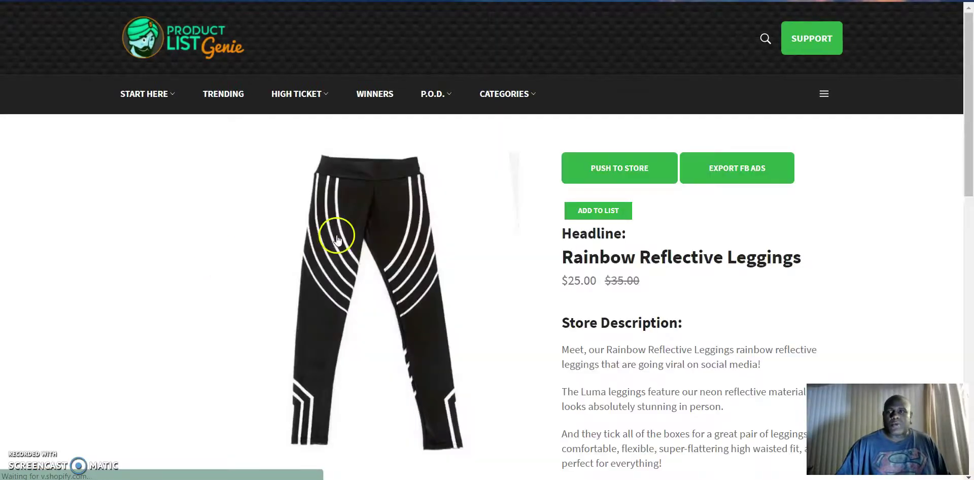
{"action": "left_click", "coordinate": [598, 210]}
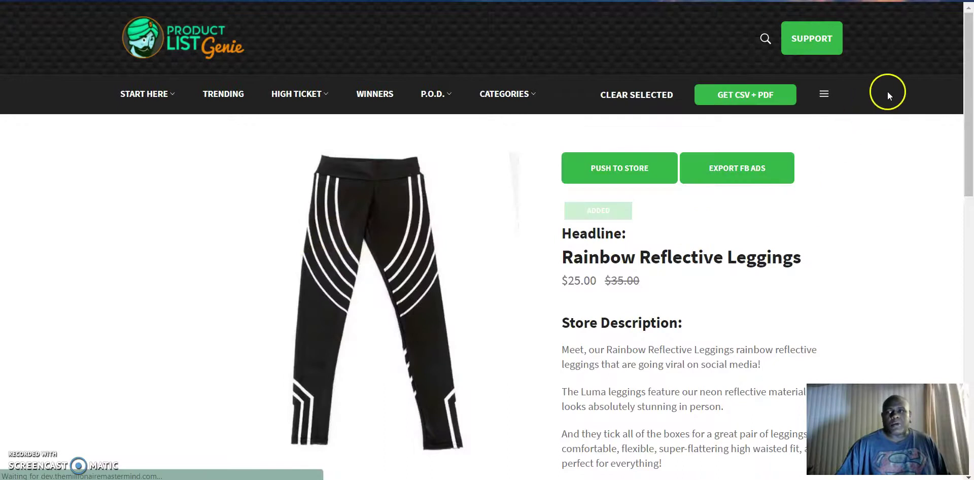
Step: Look through the Rainbow Reflective Leggings page, including the ad targeting details and the Google Trends charts for interest over time and by region
{"action": "left_click_drag", "start_coordinate": [972, 51], "coordinate": [971, 45]}
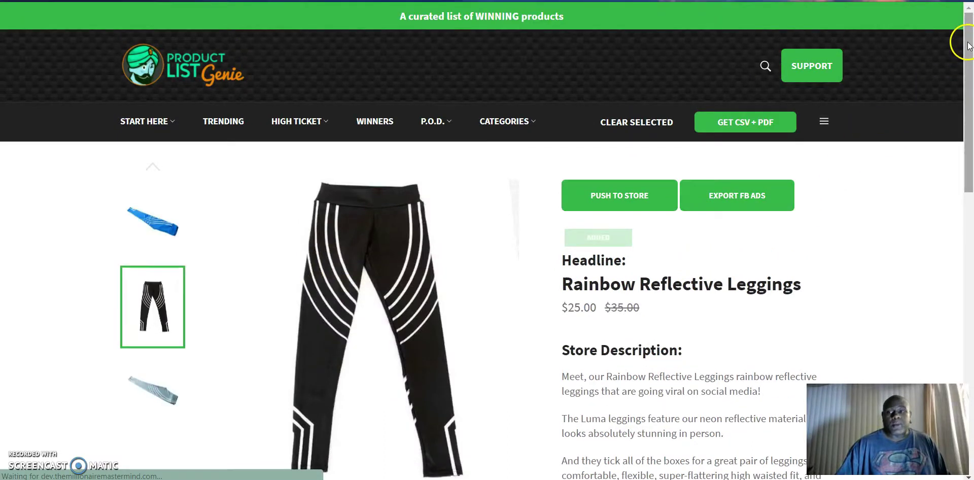
{"action": "scroll", "coordinate": [970, 53], "scroll_direction": "down", "scroll_amount": 1}
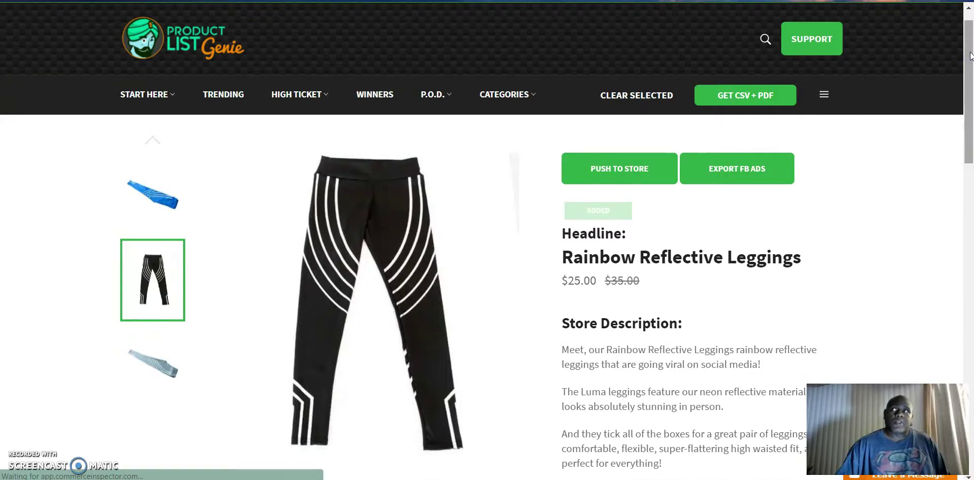
{"action": "left_click", "coordinate": [968, 46]}
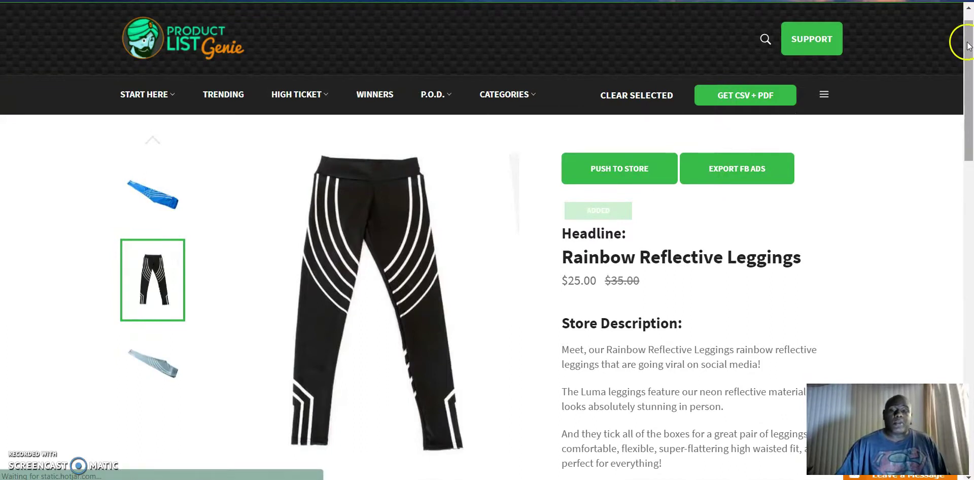
{"action": "left_click_drag", "start_coordinate": [967, 45], "coordinate": [970, 228]}
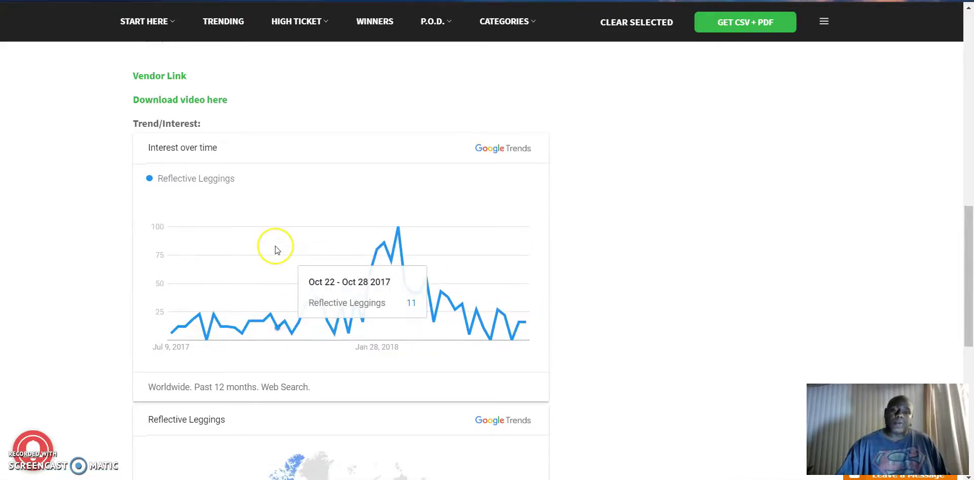
{"action": "scroll", "coordinate": [275, 247], "scroll_direction": "down", "scroll_amount": 5}
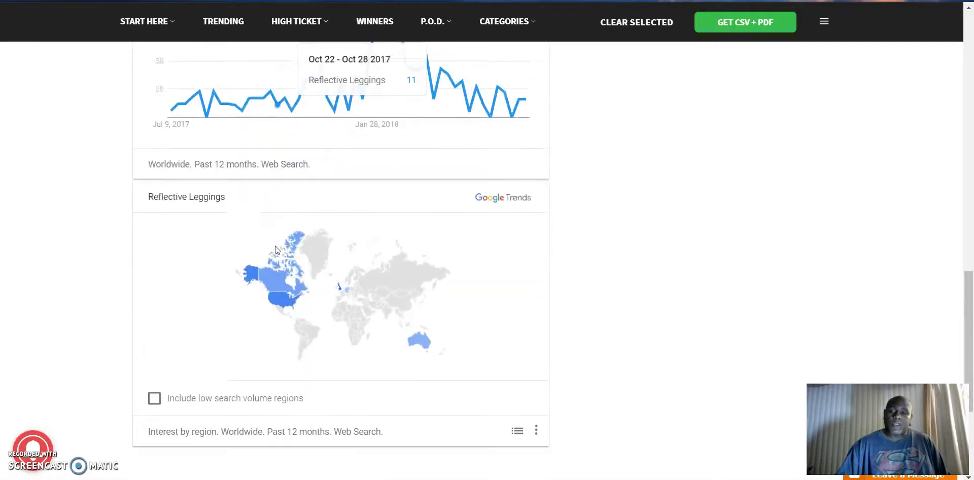
{"action": "scroll", "coordinate": [275, 246], "scroll_direction": "up", "scroll_amount": 9}
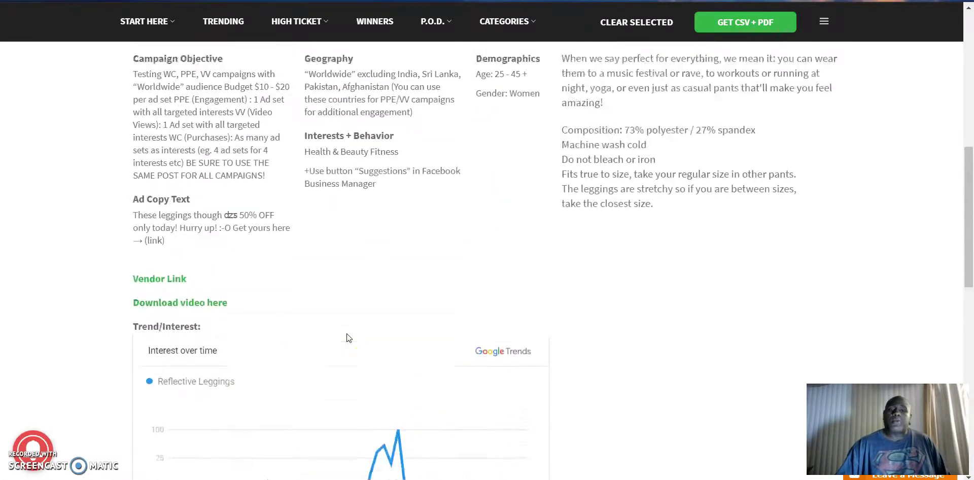
{"action": "scroll", "coordinate": [346, 333], "scroll_direction": "up", "scroll_amount": 10}
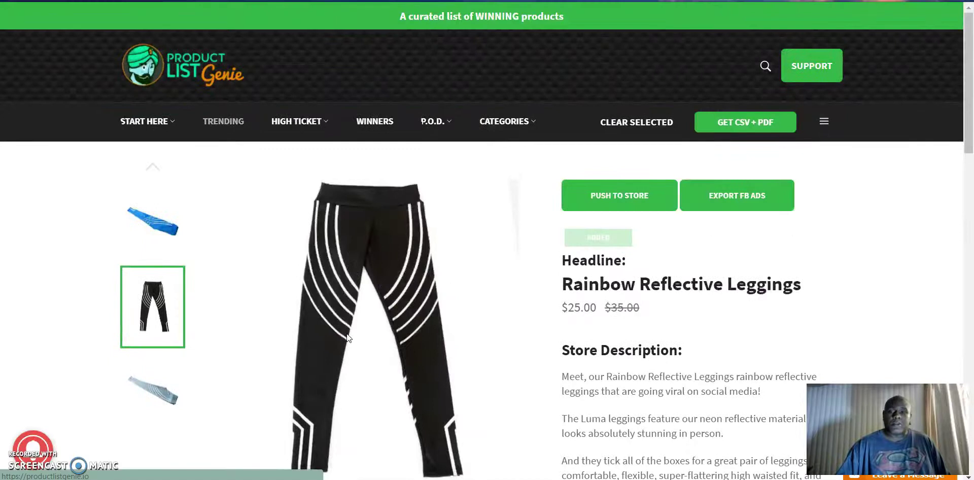
Step: View the blue, pink and navy colour variant images of the Rainbow Reflective Leggings
{"action": "left_click", "coordinate": [162, 225]}
{"action": "left_click", "coordinate": [150, 229]}
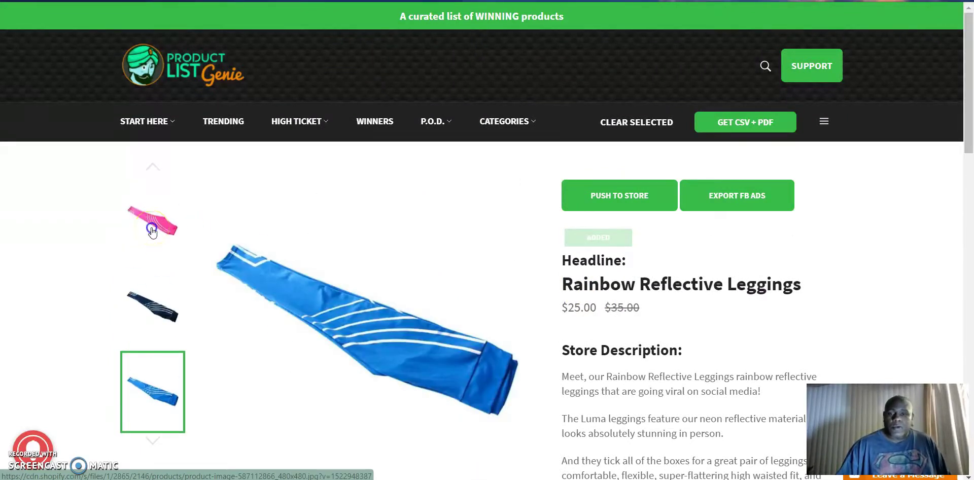
{"action": "left_click", "coordinate": [153, 310]}
{"action": "left_click", "coordinate": [152, 391]}
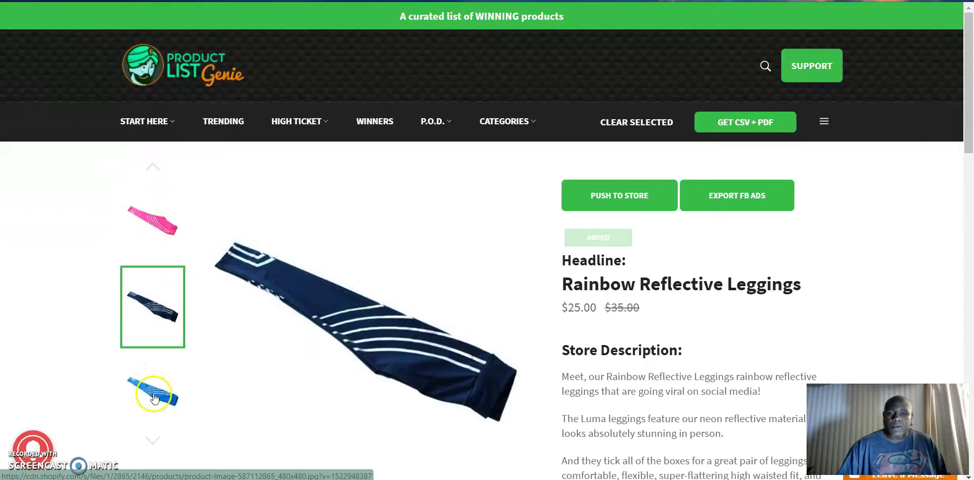
{"action": "scroll", "coordinate": [154, 398], "scroll_direction": "down", "scroll_amount": 5}
{"action": "scroll", "coordinate": [155, 399], "scroll_direction": "up", "scroll_amount": 5}
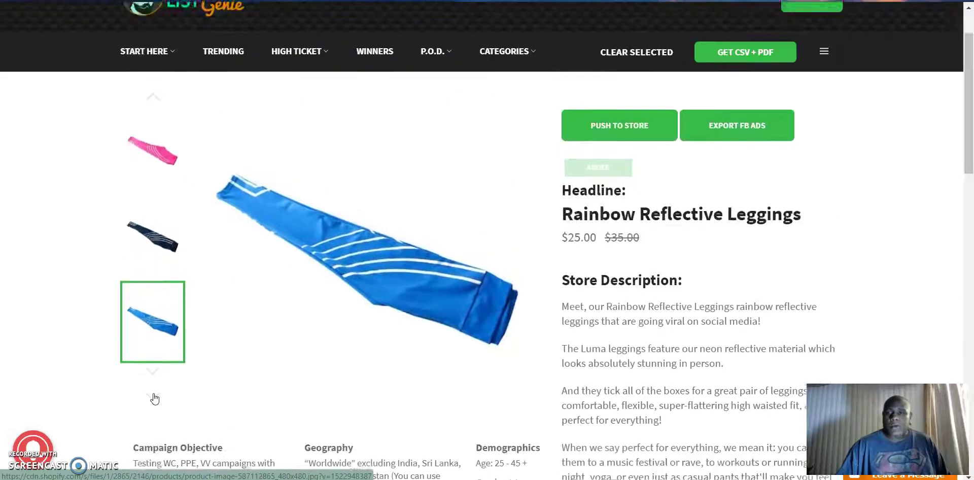
Step: Open the product's Facebook ads export template and look over its campaign name, ad copy, age and gender fields
{"action": "left_click", "coordinate": [632, 236]}
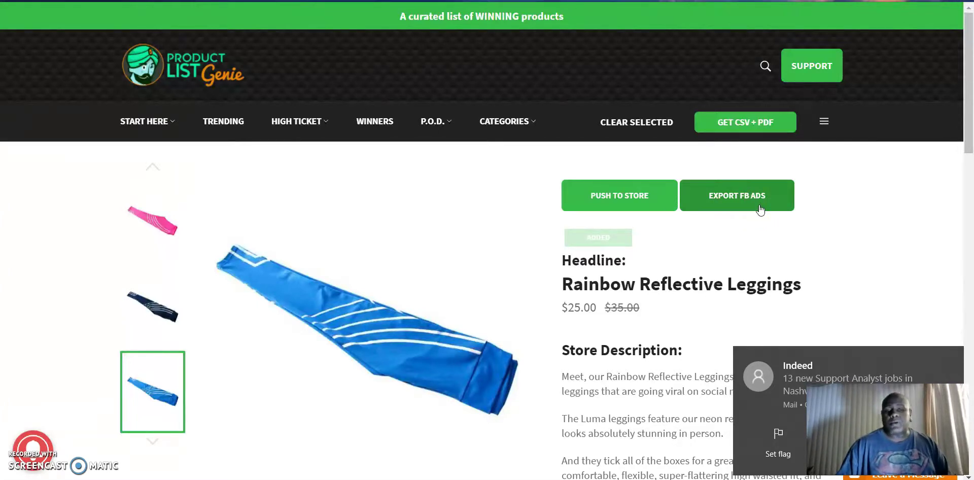
{"action": "left_click", "coordinate": [762, 198]}
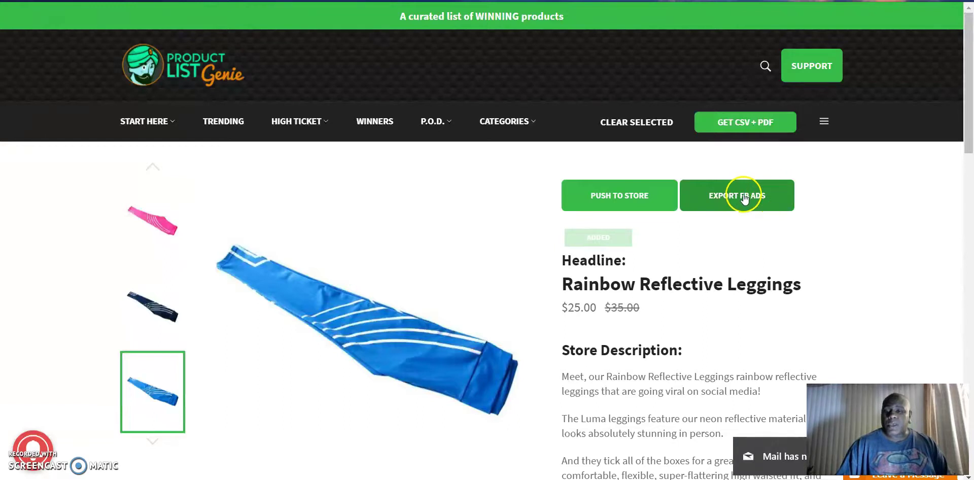
{"action": "left_click", "coordinate": [744, 198]}
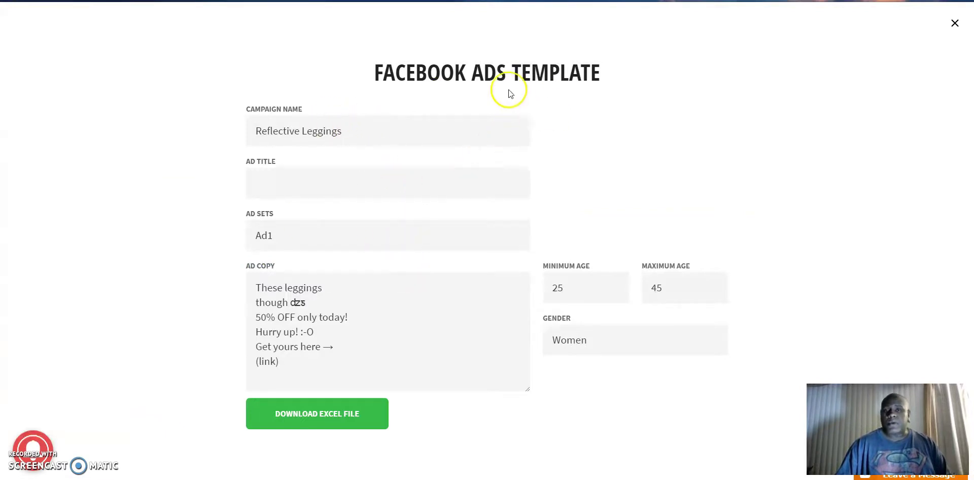
{"action": "left_click_drag", "start_coordinate": [375, 73], "coordinate": [583, 75]}
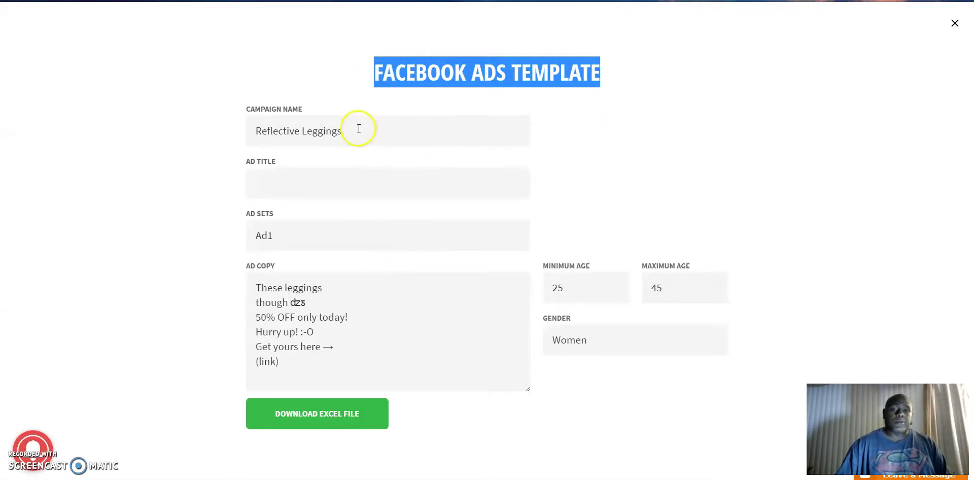
{"action": "left_click", "coordinate": [564, 118]}
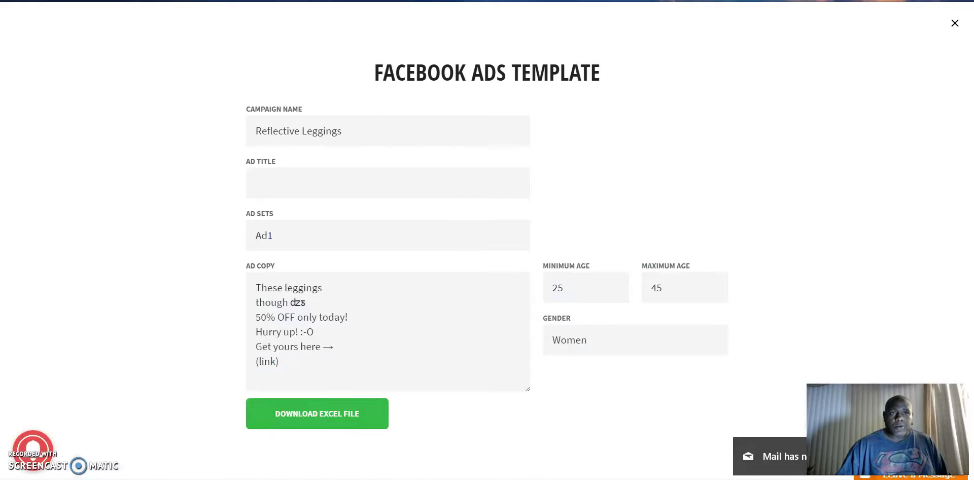
Step: Leave the Facebook ads template, return to the leggings search results and reopen the Rainbow Reflective Leggings details
{"action": "left_click", "coordinate": [9, 1]}
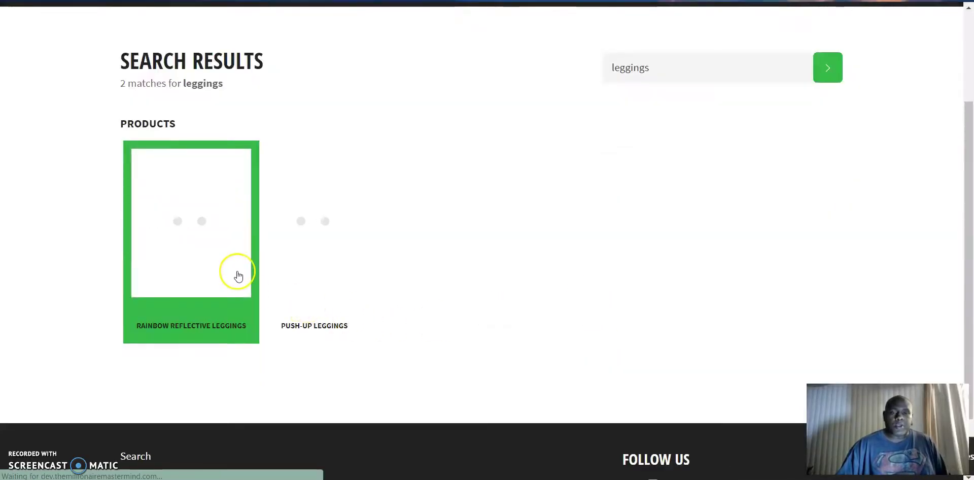
{"action": "mouse_move", "coordinate": [235, 274]}
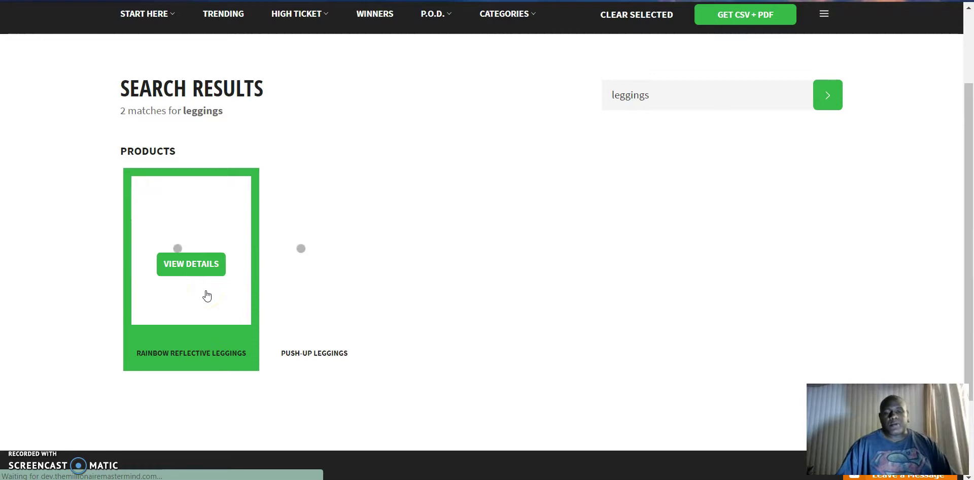
{"action": "left_click", "coordinate": [200, 272]}
{"action": "left_click", "coordinate": [230, 342]}
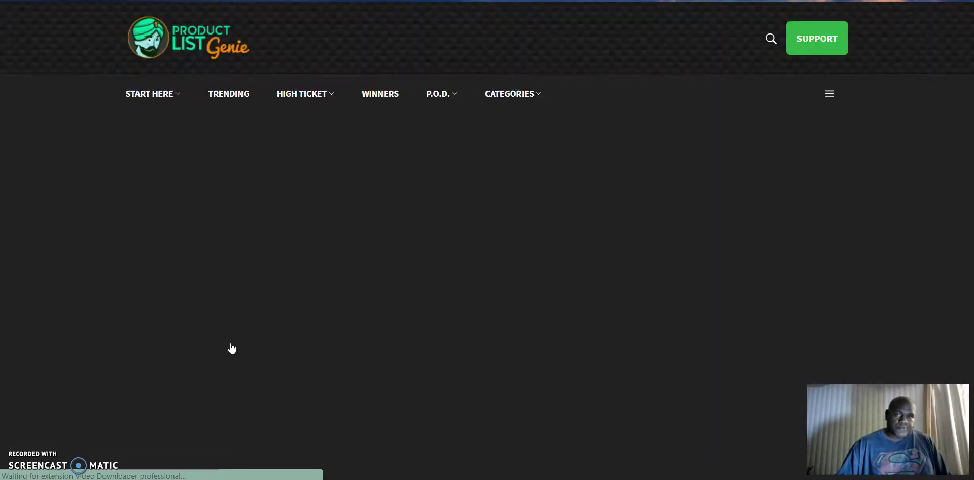
Step: Read the Campaign Objective and Ad Copy Text sections below the product images
{"action": "scroll", "coordinate": [298, 247], "scroll_direction": "down", "scroll_amount": 2}
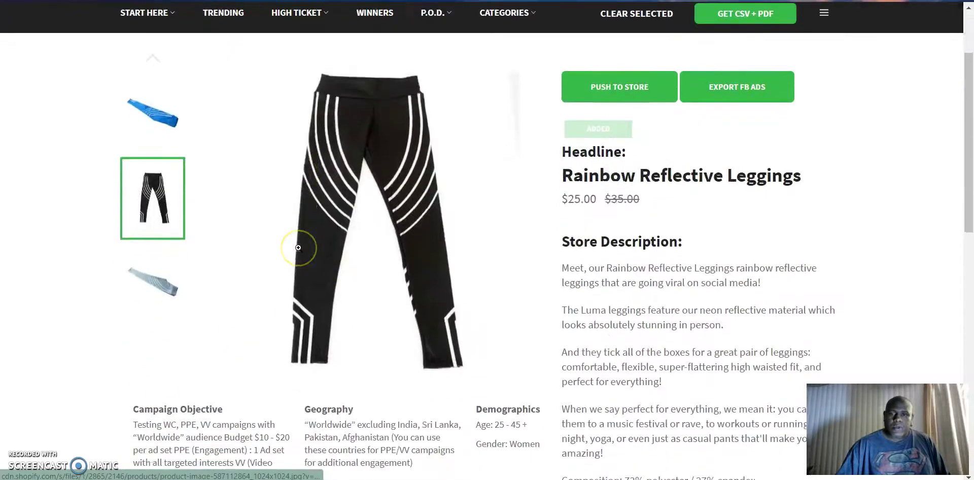
{"action": "scroll", "coordinate": [298, 247], "scroll_direction": "down", "scroll_amount": 7}
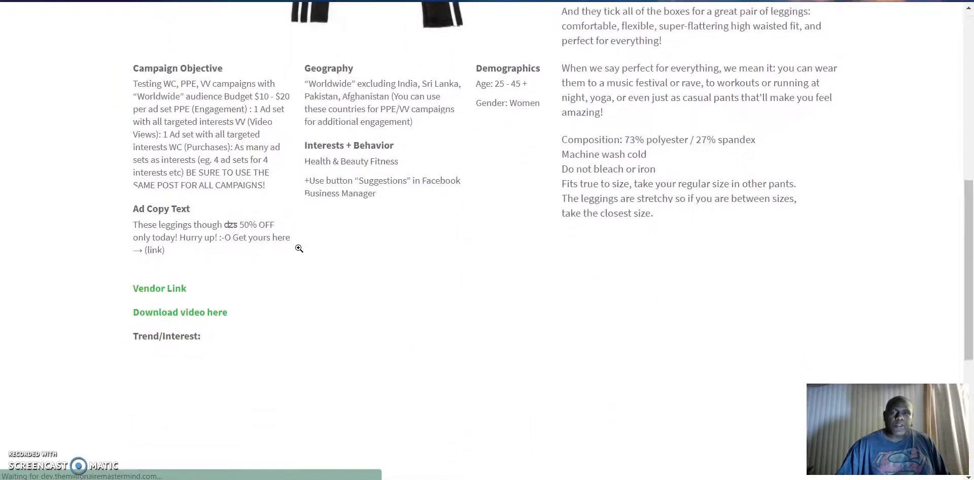
{"action": "scroll", "coordinate": [299, 248], "scroll_direction": "up", "scroll_amount": 1}
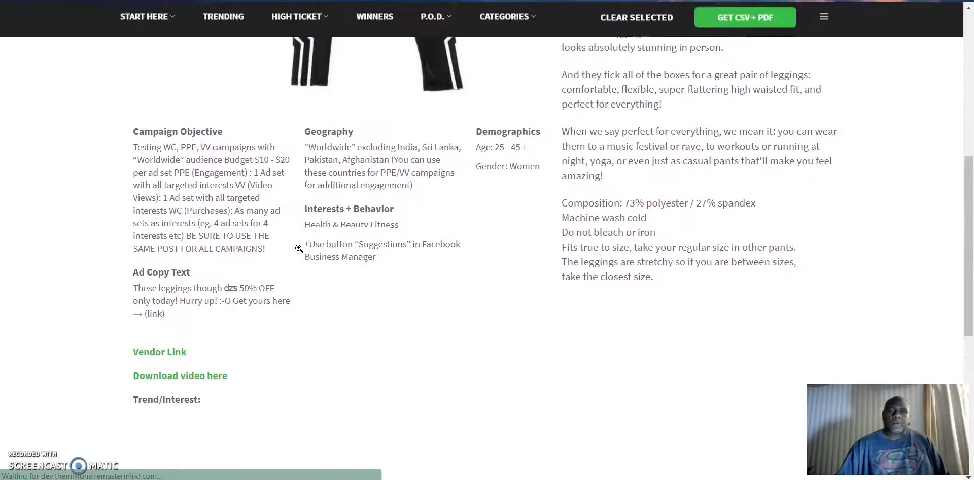
{"action": "scroll", "coordinate": [299, 248], "scroll_direction": "up", "scroll_amount": 1}
{"action": "scroll", "coordinate": [294, 246], "scroll_direction": "up", "scroll_amount": 1}
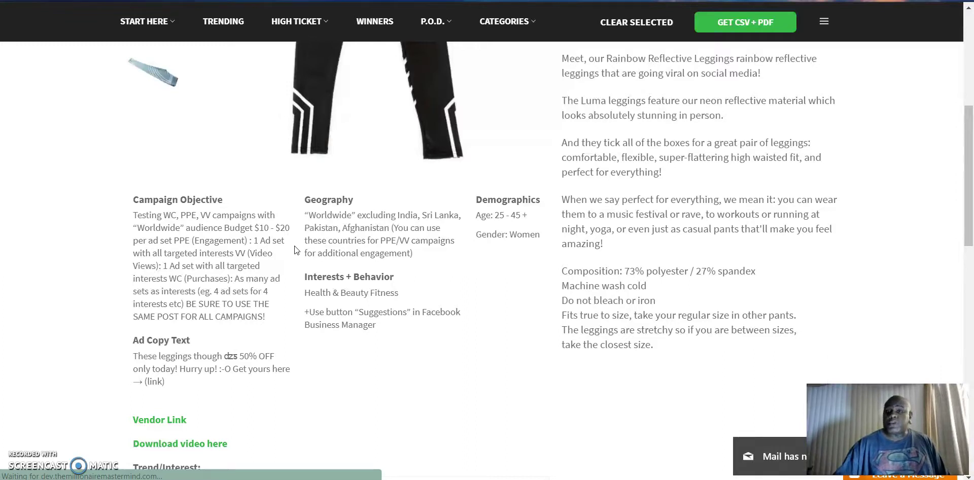
{"action": "left_click", "coordinate": [247, 317]}
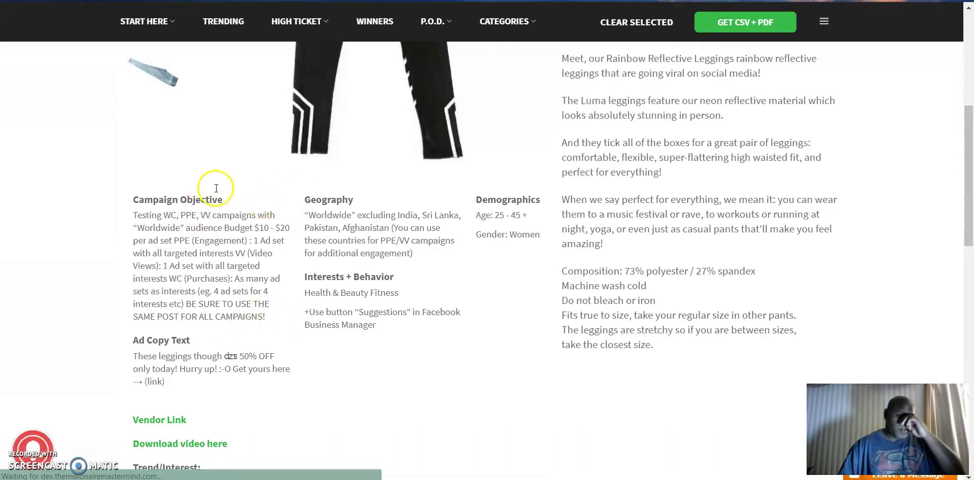
{"action": "left_click_drag", "start_coordinate": [156, 213], "coordinate": [256, 307]}
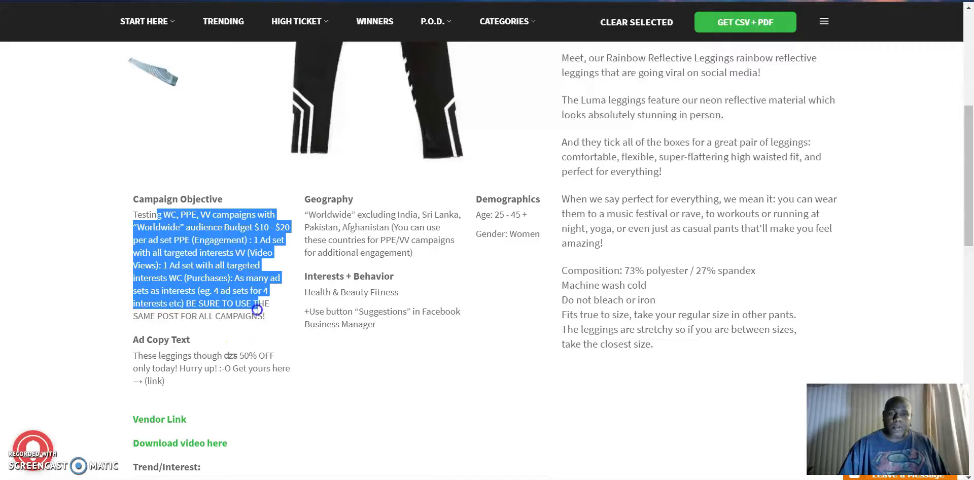
{"action": "left_click_drag", "start_coordinate": [138, 355], "coordinate": [322, 370]}
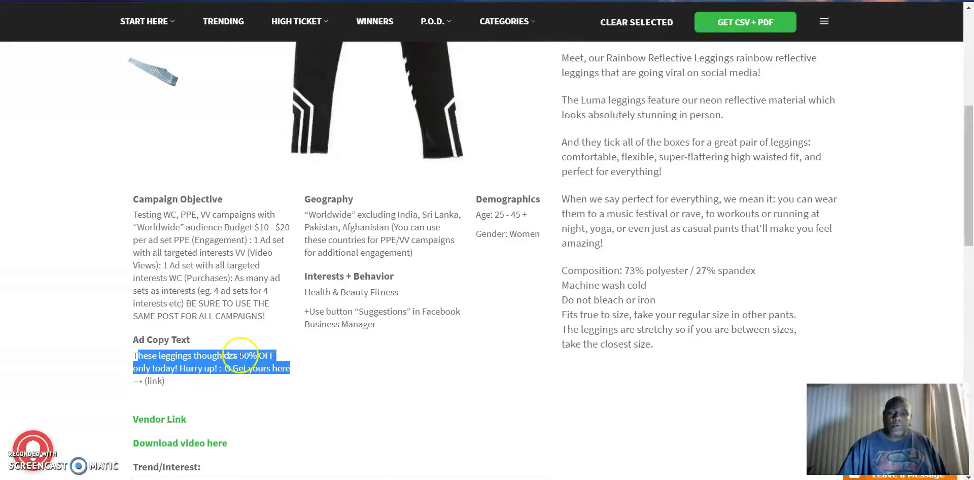
Step: Read the product's Geography, Interests + Behavior and Demographics targeting recommendations
{"action": "left_click", "coordinate": [333, 358]}
{"action": "left_click_drag", "start_coordinate": [317, 214], "coordinate": [443, 252]}
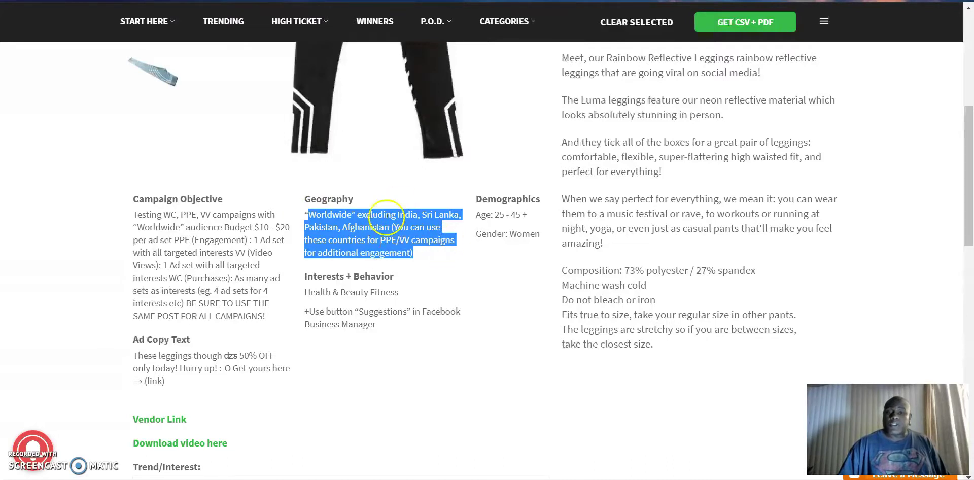
{"action": "left_click", "coordinate": [444, 285]}
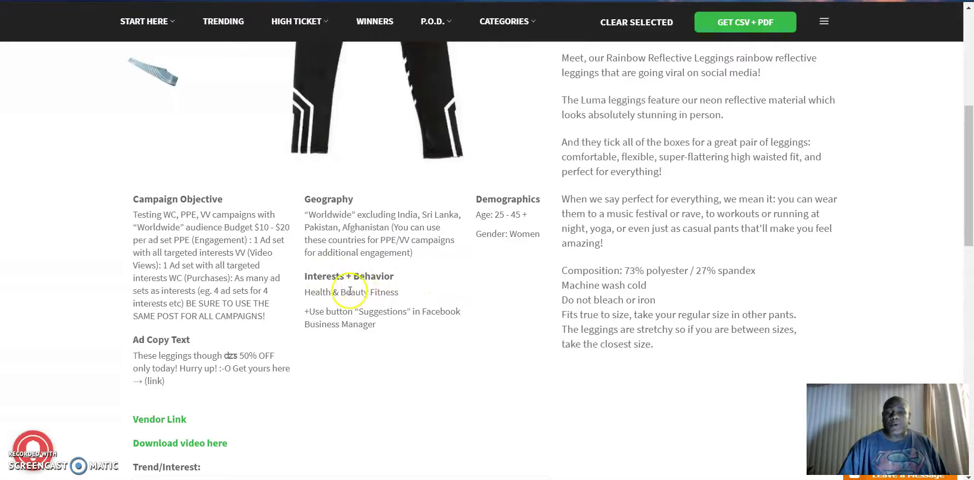
{"action": "left_click_drag", "start_coordinate": [403, 289], "coordinate": [366, 291]}
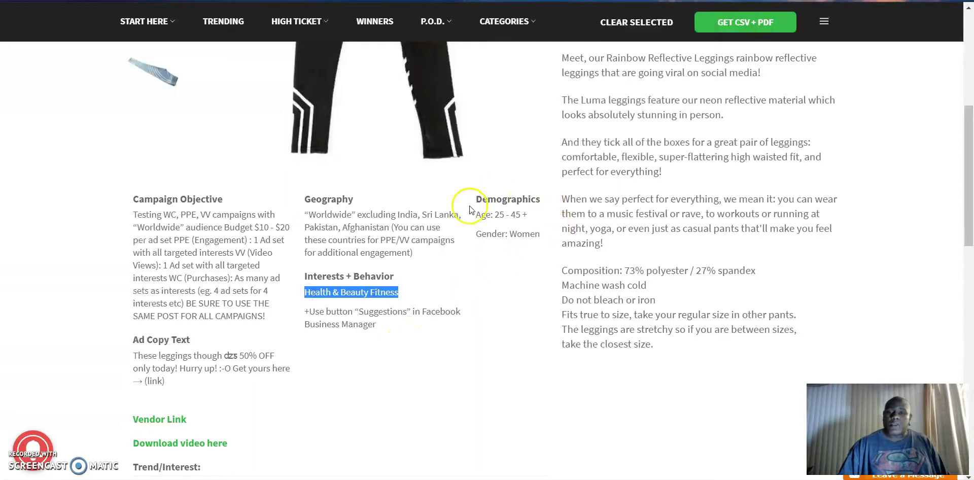
{"action": "left_click_drag", "start_coordinate": [477, 214], "coordinate": [512, 218]}
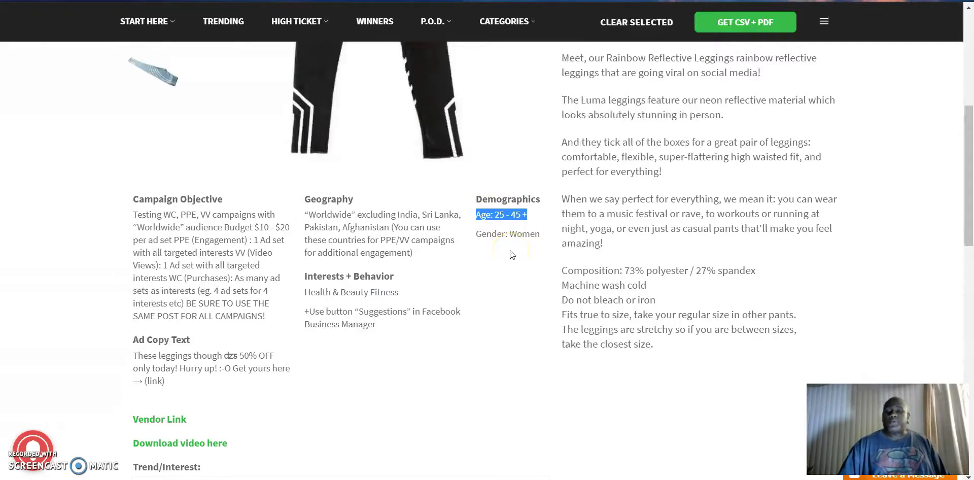
{"action": "left_click_drag", "start_coordinate": [509, 233], "coordinate": [520, 300]}
{"action": "left_click", "coordinate": [520, 299]}
Step: Return to the Store Description of the Rainbow Reflective Leggings and read its opening paragraphs
{"action": "scroll", "coordinate": [521, 300], "scroll_direction": "down", "scroll_amount": 4}
{"action": "scroll", "coordinate": [521, 302], "scroll_direction": "up", "scroll_amount": 8}
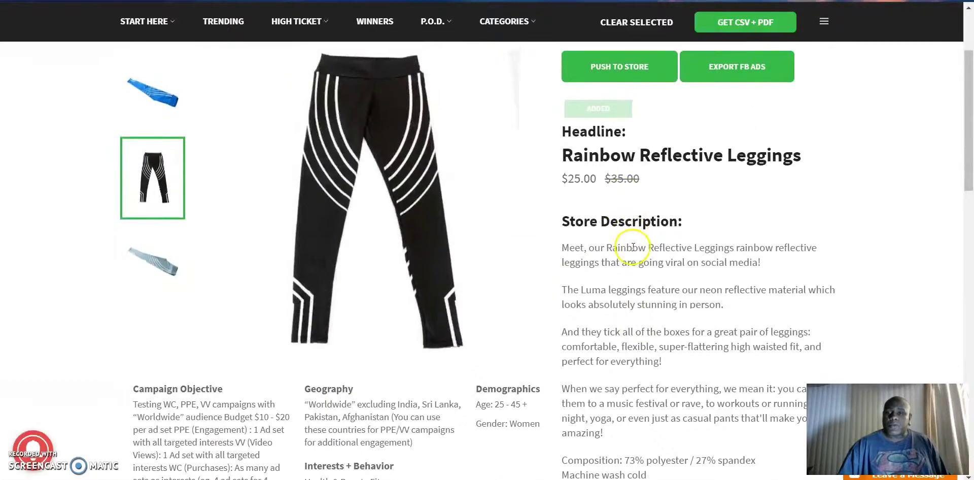
{"action": "left_click_drag", "start_coordinate": [577, 250], "coordinate": [659, 290]}
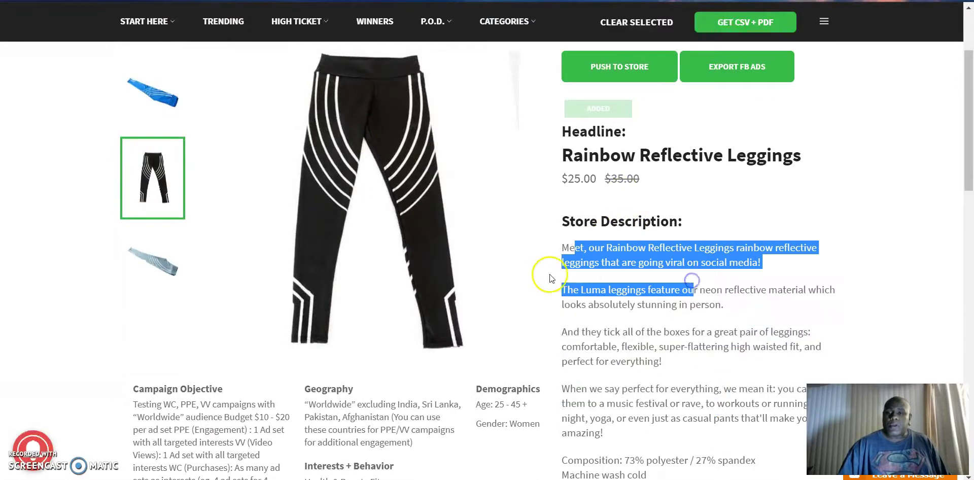
{"action": "left_click", "coordinate": [548, 271]}
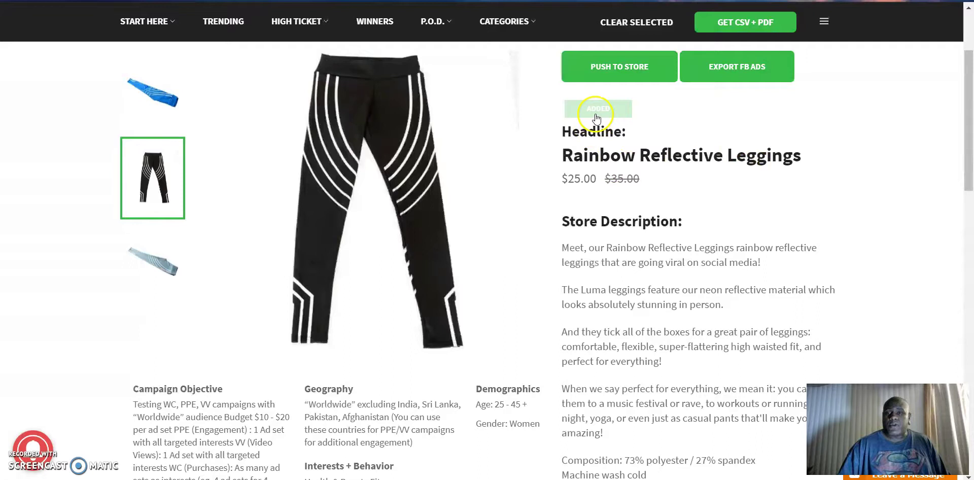
Step: Look over the Vendor Link and Download video here links below the Ad Copy Text of the Rainbow Reflective Leggings
{"action": "scroll", "coordinate": [569, 216], "scroll_direction": "down", "scroll_amount": 10}
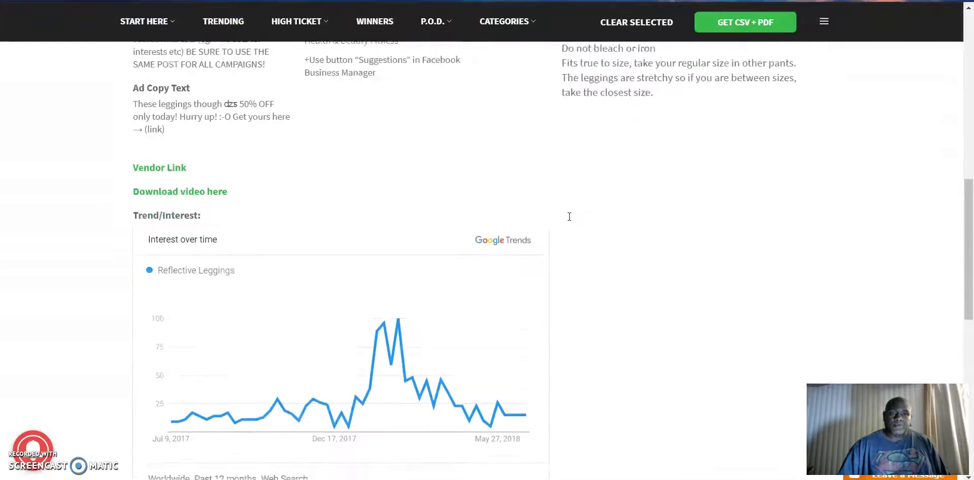
{"action": "scroll", "coordinate": [569, 216], "scroll_direction": "up", "scroll_amount": 4}
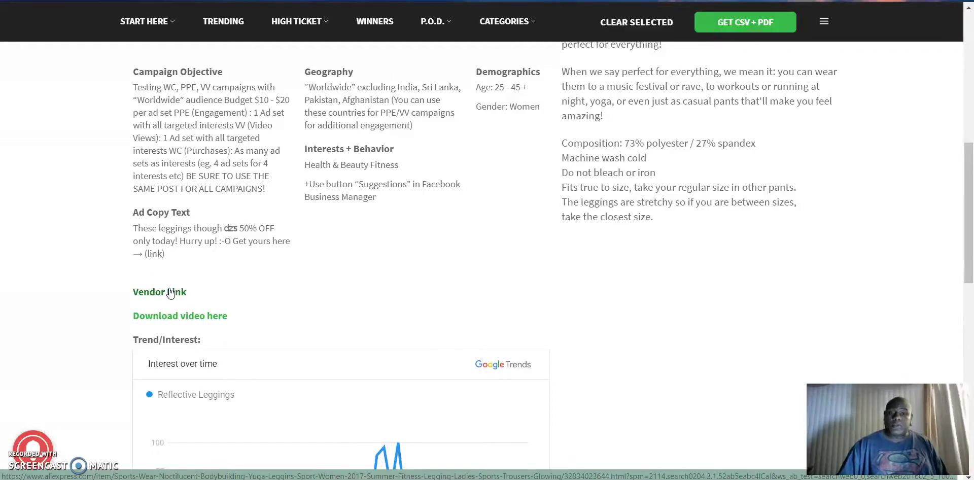
{"action": "left_click", "coordinate": [170, 294]}
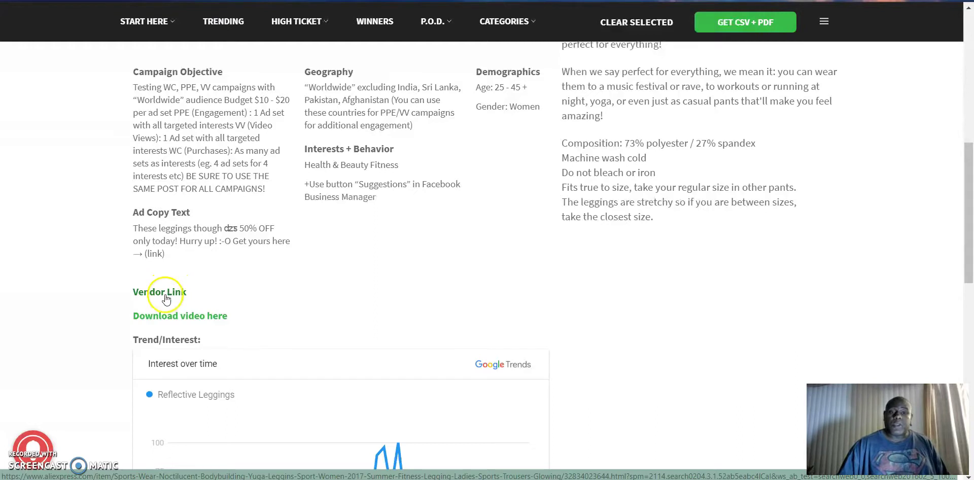
{"action": "left_click", "coordinate": [201, 322]}
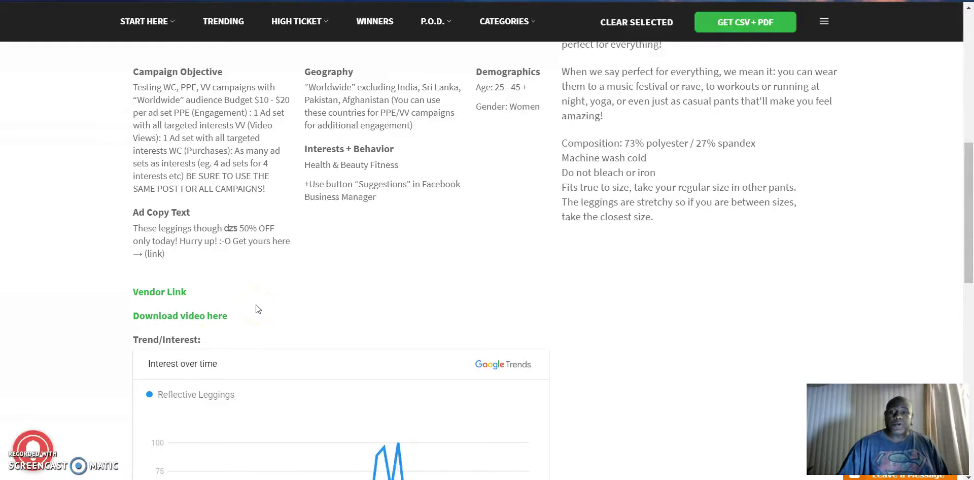
Step: Examine the Google Trends interest graph and regional interest map for Reflective Leggings, including the figure for the United States
{"action": "scroll", "coordinate": [256, 305], "scroll_direction": "down", "scroll_amount": 10}
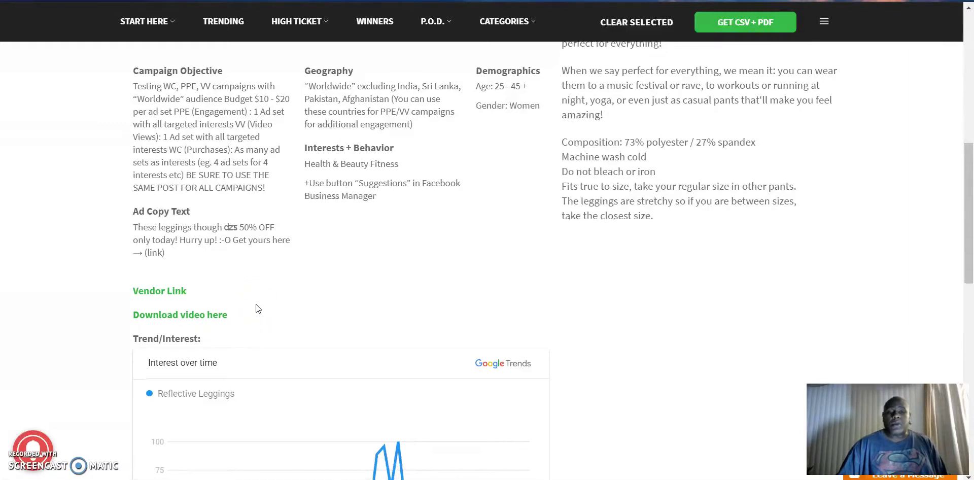
{"action": "scroll", "coordinate": [256, 306], "scroll_direction": "up", "scroll_amount": 3}
{"action": "scroll", "coordinate": [291, 282], "scroll_direction": "up", "scroll_amount": 2}
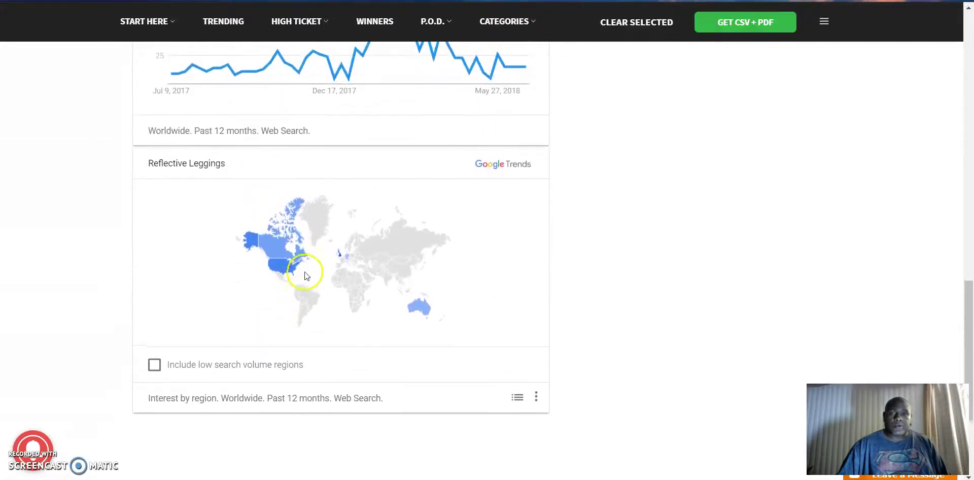
{"action": "mouse_move", "coordinate": [282, 261]}
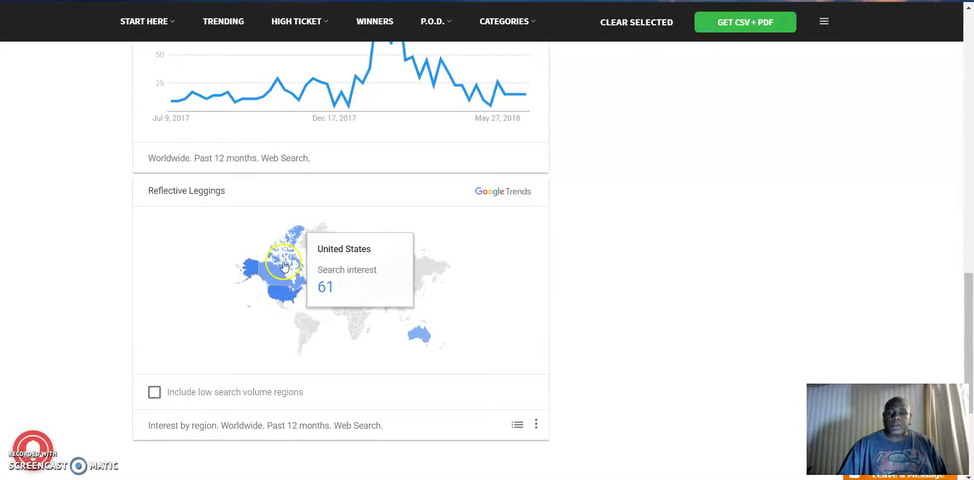
{"action": "scroll", "coordinate": [701, 292], "scroll_direction": "down", "scroll_amount": 3}
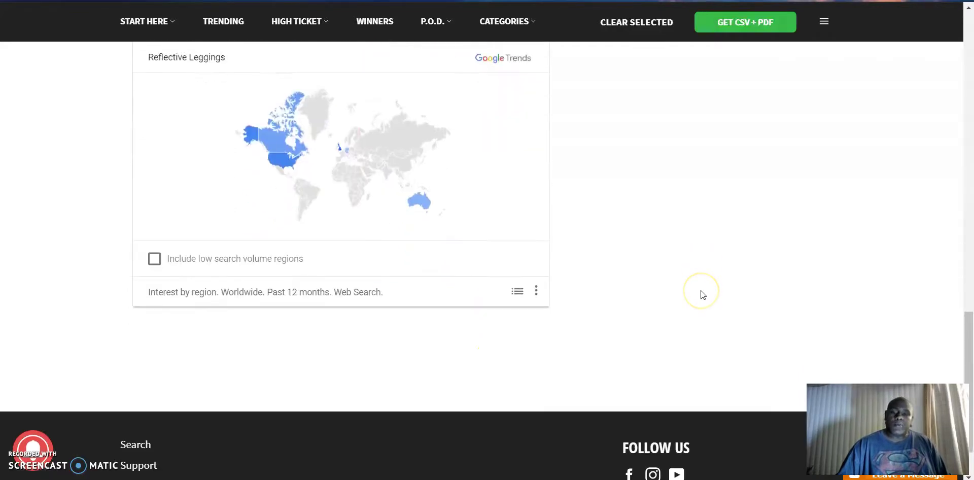
Step: Take the Rainbow Reflective Leggings off the selection list and add them to it again
{"action": "scroll", "coordinate": [702, 294], "scroll_direction": "up", "scroll_amount": 15}
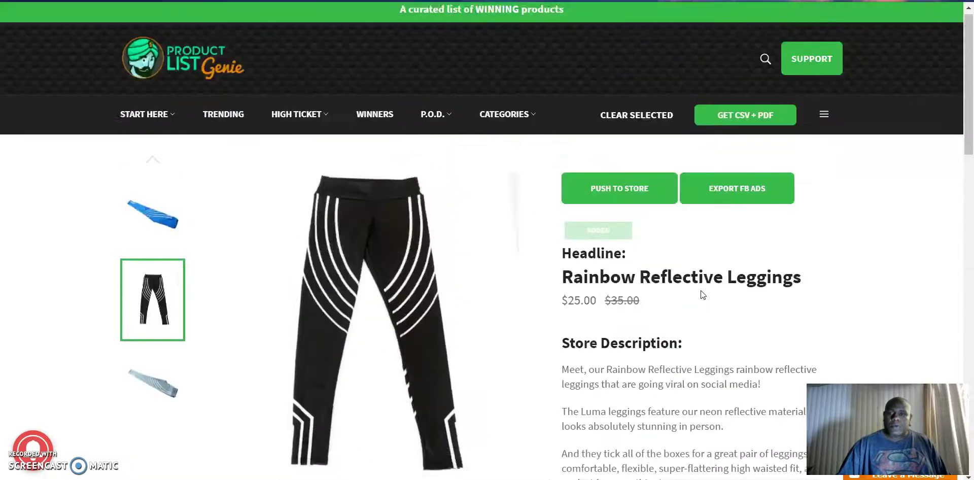
{"action": "left_click", "coordinate": [604, 243]}
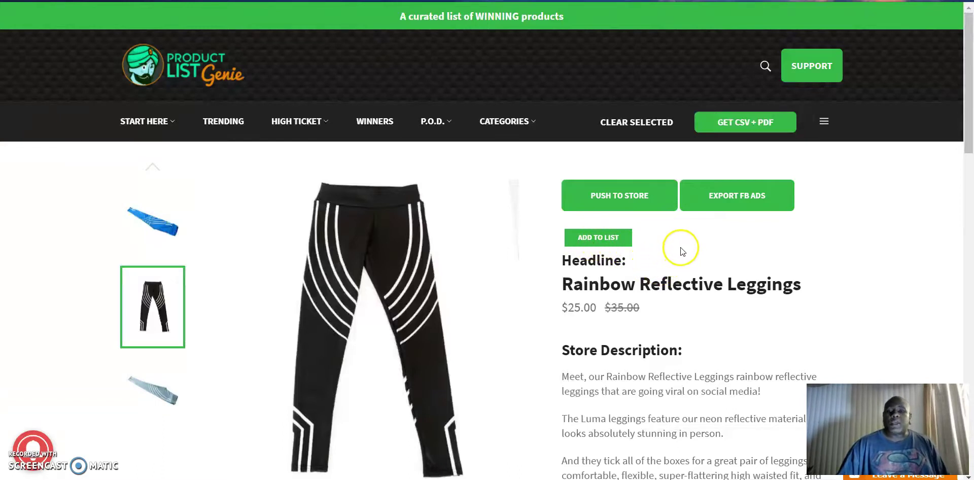
{"action": "left_click", "coordinate": [602, 238]}
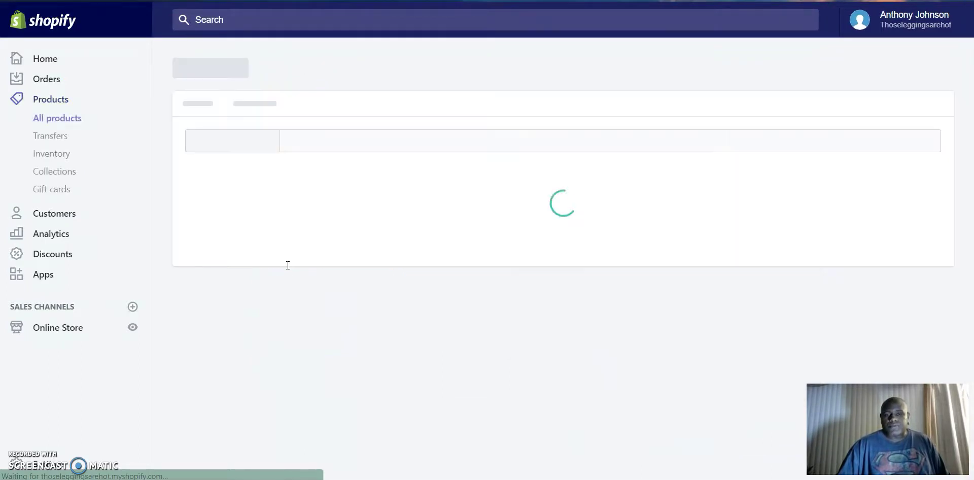
Step: Check the All products page in the Shopify admin for existing products
{"action": "left_click", "coordinate": [299, 212]}
{"action": "left_click", "coordinate": [356, 299]}
{"action": "left_click", "coordinate": [338, 221]}
{"action": "left_click", "coordinate": [295, 200]}
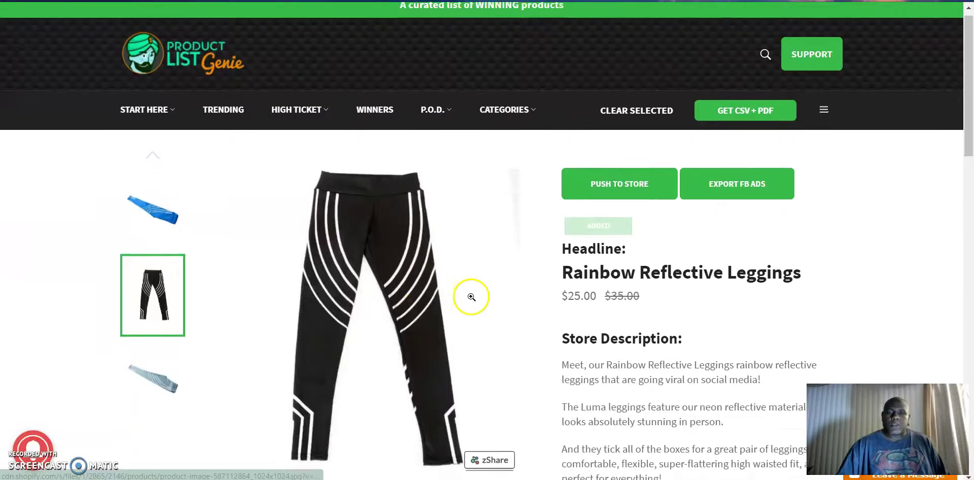
Step: Push the Rainbow Reflective Leggings from Product List Genie to the connected Shopify store
{"action": "scroll", "coordinate": [471, 296], "scroll_direction": "down", "scroll_amount": 1}
{"action": "left_click", "coordinate": [650, 135]}
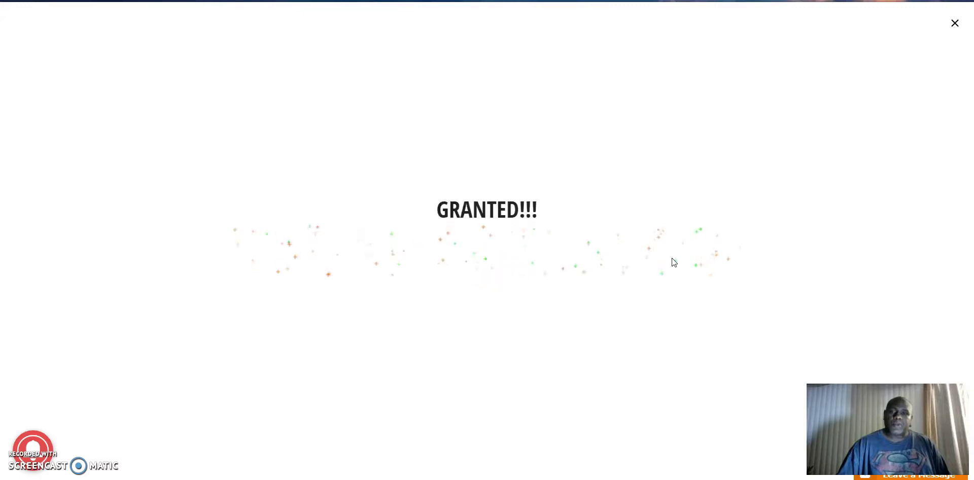
{"action": "left_click", "coordinate": [580, 201]}
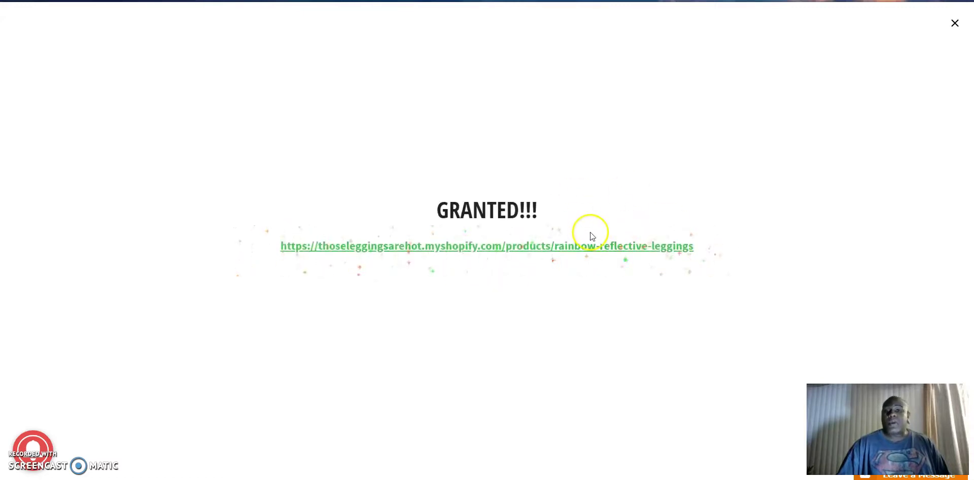
Step: Open the pushed product's storefront link in a new tab, switch to it and check the store name in the header
{"action": "right_click", "coordinate": [486, 251]}
{"action": "left_click", "coordinate": [527, 261]}
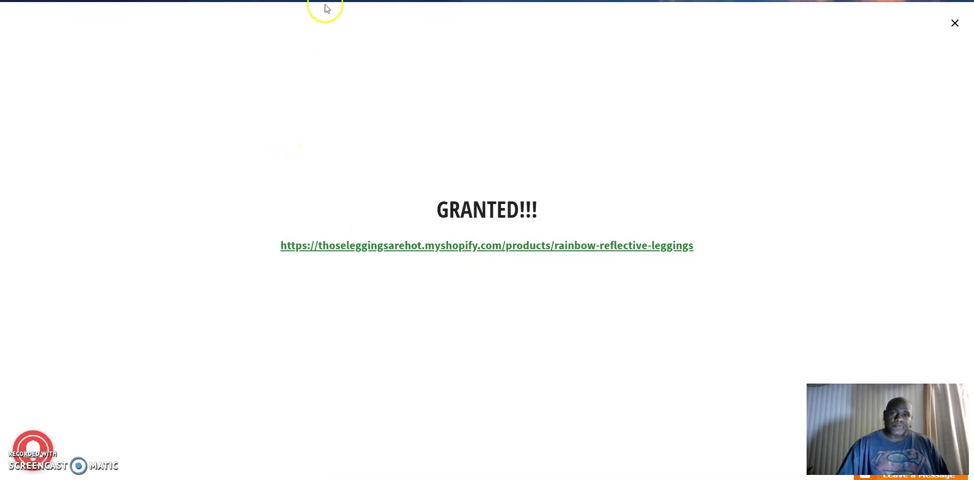
{"action": "key", "text": "ctrl+Tab"}
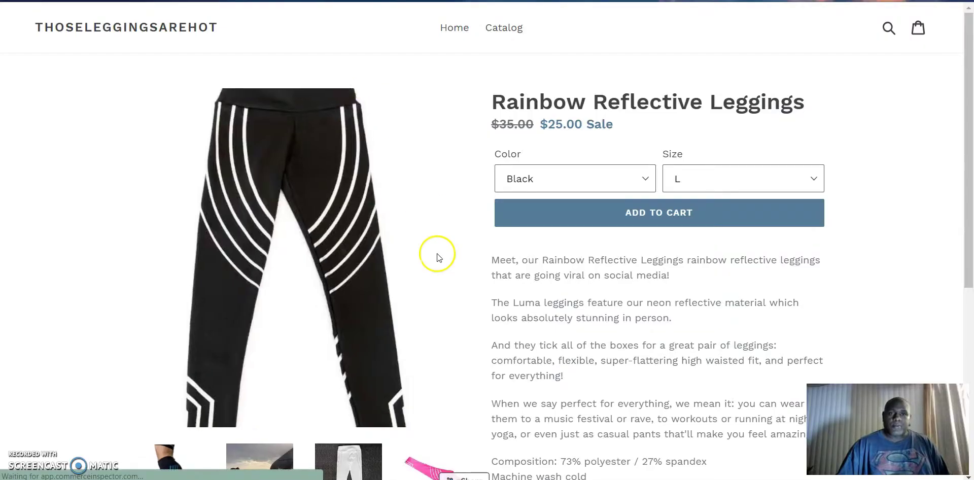
{"action": "left_click_drag", "start_coordinate": [223, 26], "coordinate": [31, 28]}
{"action": "left_click", "coordinate": [237, 31]}
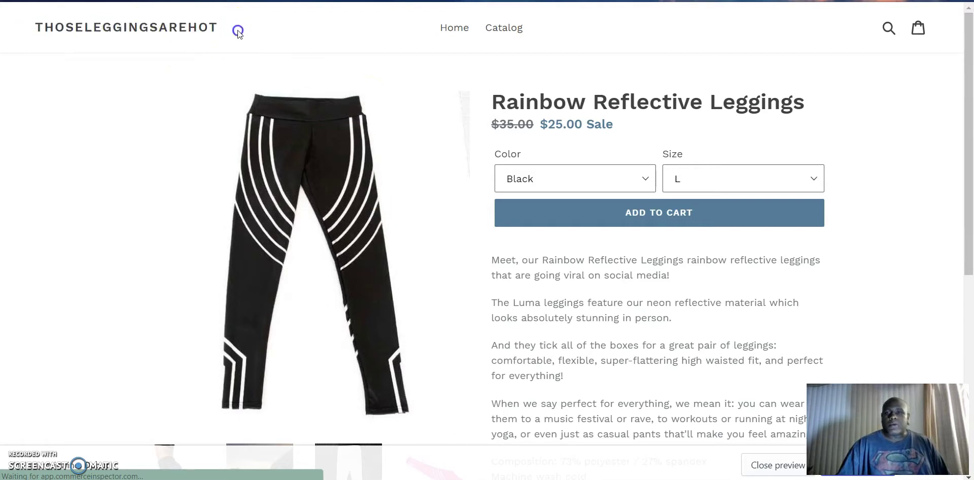
Step: View the beach, white, pink, dark blue, blue, black and gray images in the store's Rainbow Reflective Leggings gallery
{"action": "scroll", "coordinate": [347, 260], "scroll_direction": "down", "scroll_amount": 3}
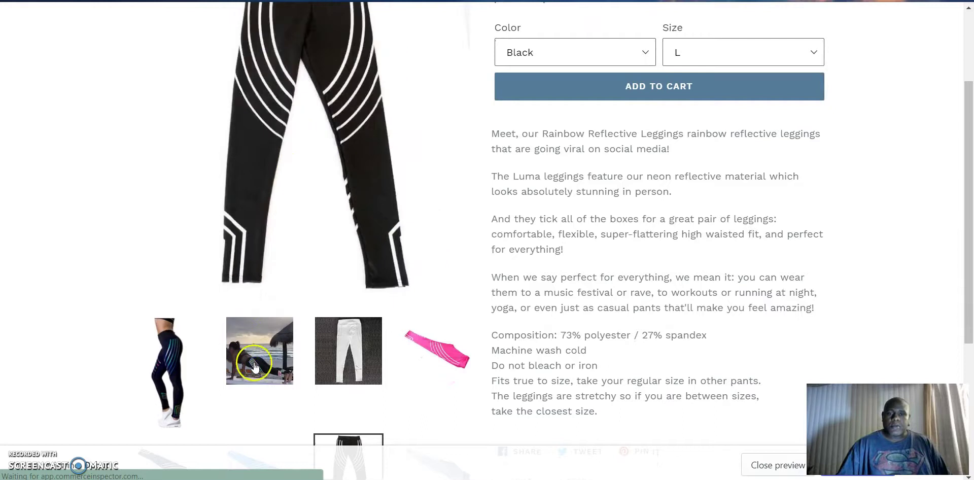
{"action": "left_click", "coordinate": [255, 366]}
{"action": "left_click", "coordinate": [350, 375]}
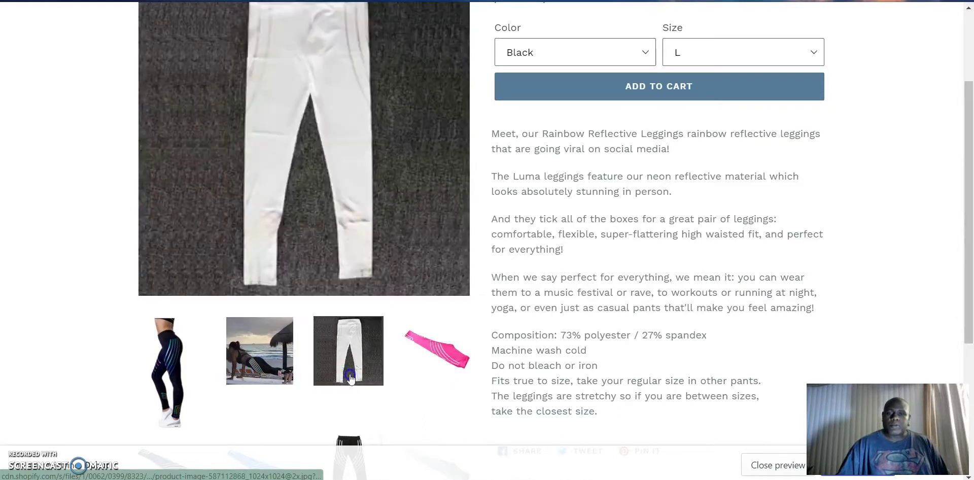
{"action": "left_click", "coordinate": [449, 353]}
{"action": "scroll", "coordinate": [450, 350], "scroll_direction": "down", "scroll_amount": 1}
{"action": "scroll", "coordinate": [447, 350], "scroll_direction": "down", "scroll_amount": 3}
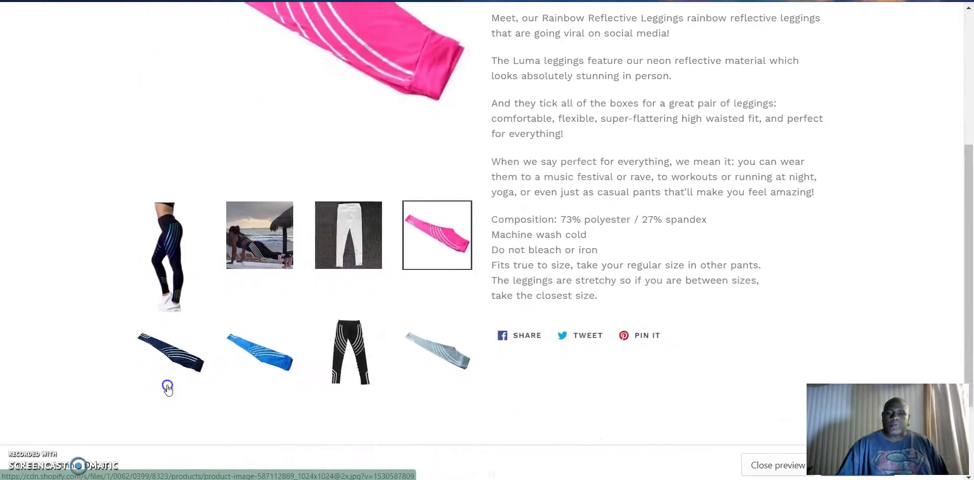
{"action": "left_click", "coordinate": [170, 353]}
{"action": "left_click", "coordinate": [257, 338]}
{"action": "scroll", "coordinate": [257, 339], "scroll_direction": "up", "scroll_amount": 2}
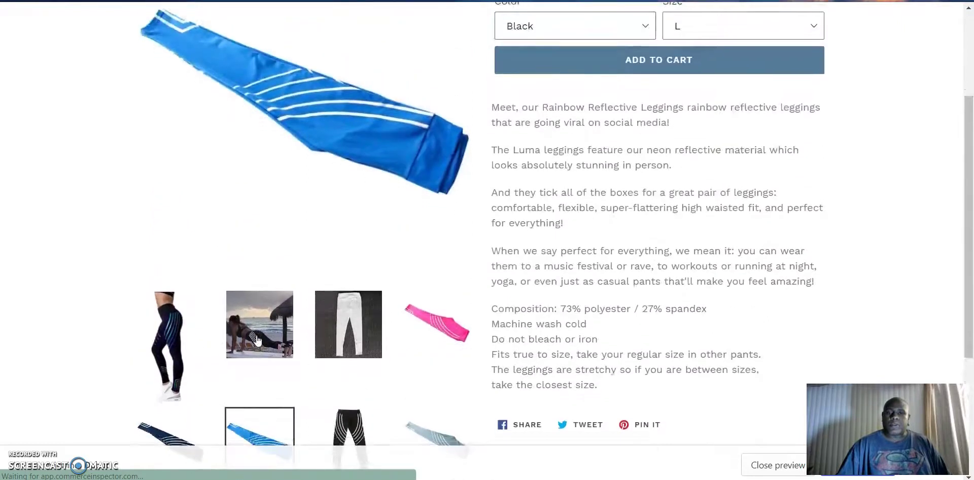
{"action": "scroll", "coordinate": [305, 350], "scroll_direction": "down", "scroll_amount": 2}
{"action": "left_click", "coordinate": [364, 366]}
{"action": "left_click", "coordinate": [450, 323]}
{"action": "scroll", "coordinate": [447, 325], "scroll_direction": "up", "scroll_amount": 4}
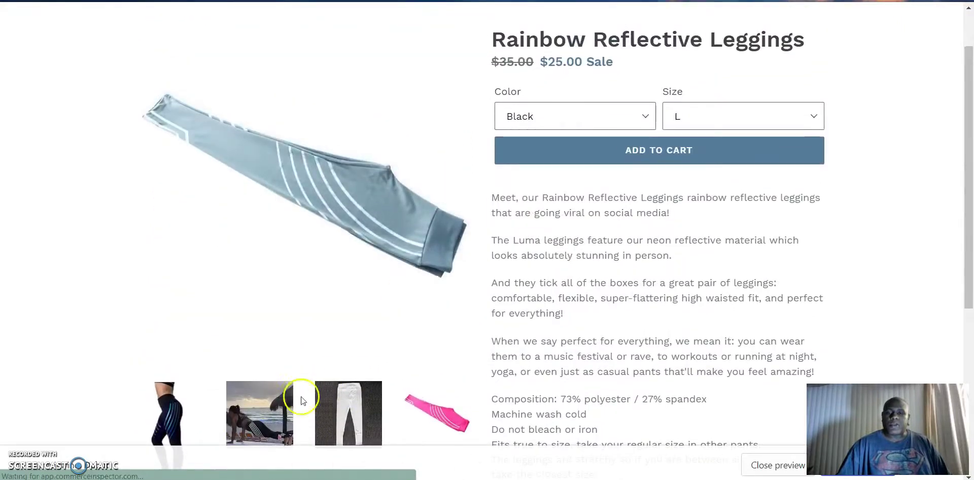
Step: Inspect the Color and Size options of the Rainbow Reflective Leggings without changing the selected variant
{"action": "left_click", "coordinate": [632, 117]}
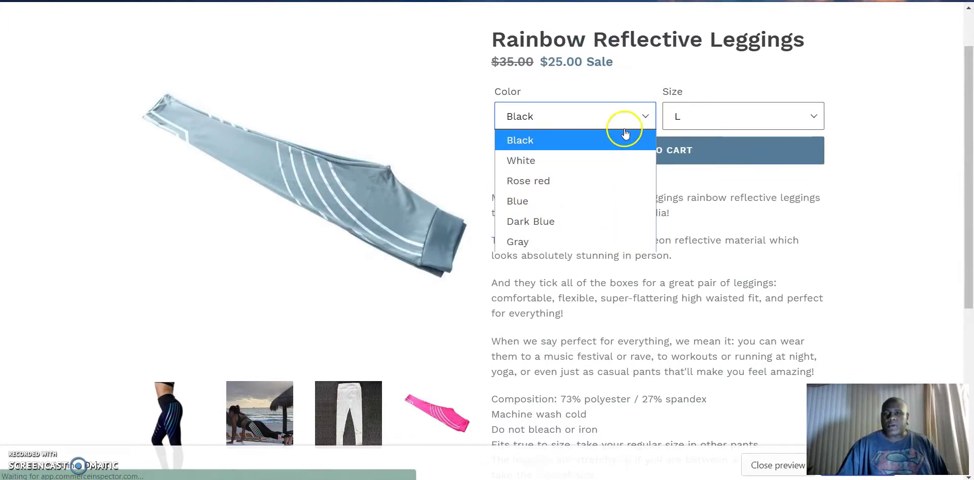
{"action": "left_click", "coordinate": [741, 121]}
{"action": "left_click", "coordinate": [743, 120]}
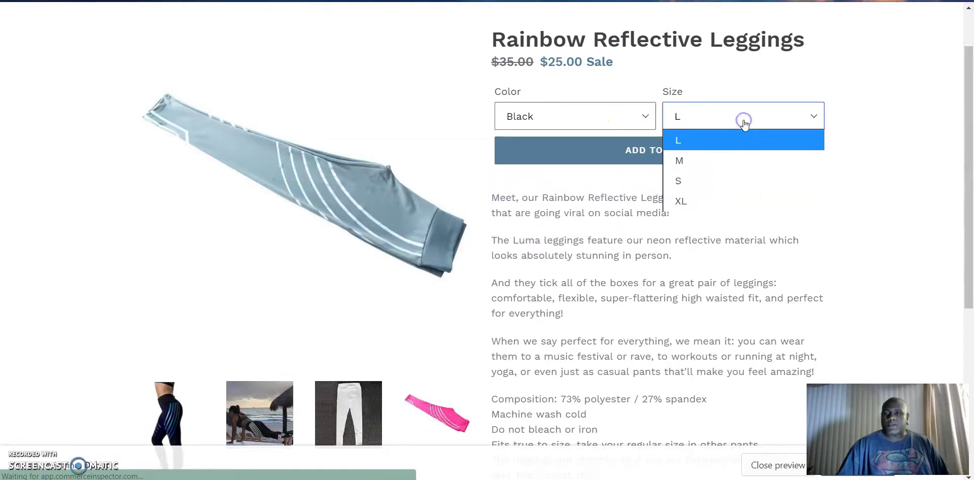
{"action": "left_click", "coordinate": [854, 160]}
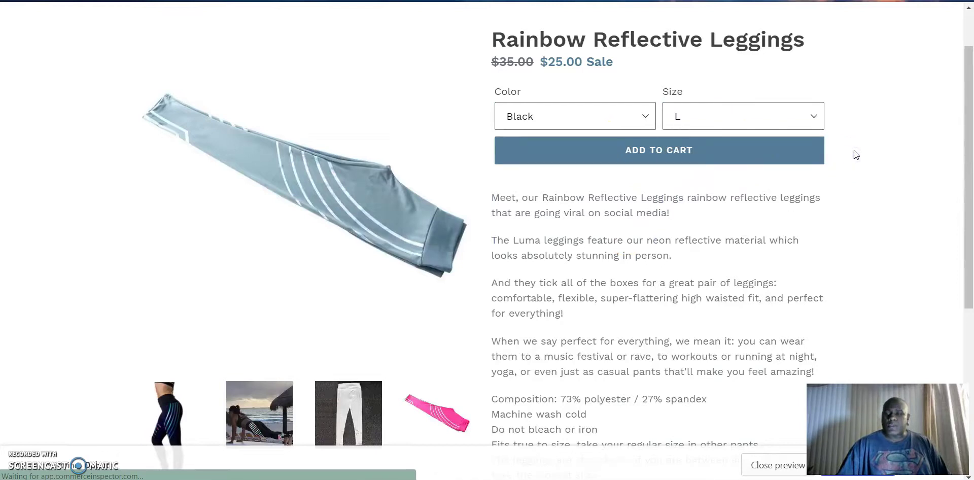
Step: Review the regular and sale prices under the product title on the storefront page
{"action": "scroll", "coordinate": [852, 155], "scroll_direction": "up", "scroll_amount": 1}
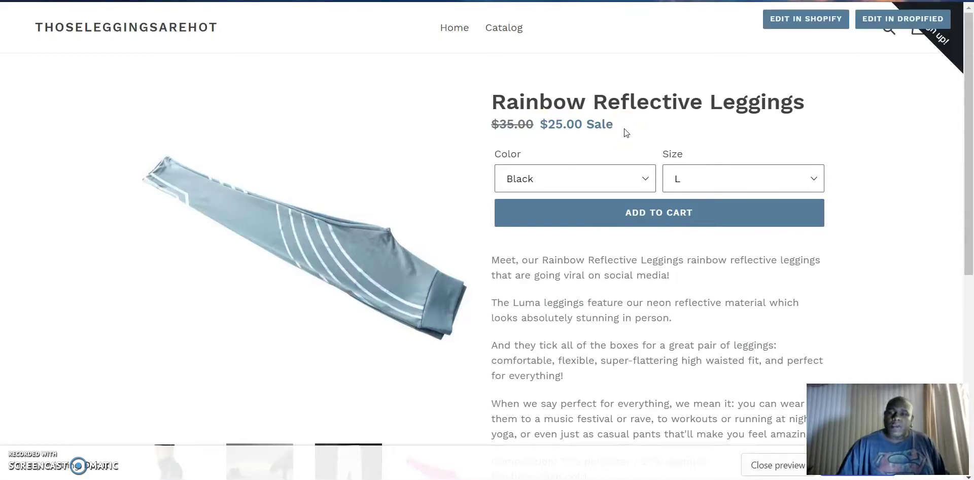
{"action": "left_click", "coordinate": [518, 123]}
{"action": "left_click_drag", "start_coordinate": [490, 133], "coordinate": [508, 118]}
{"action": "left_click", "coordinate": [629, 134]}
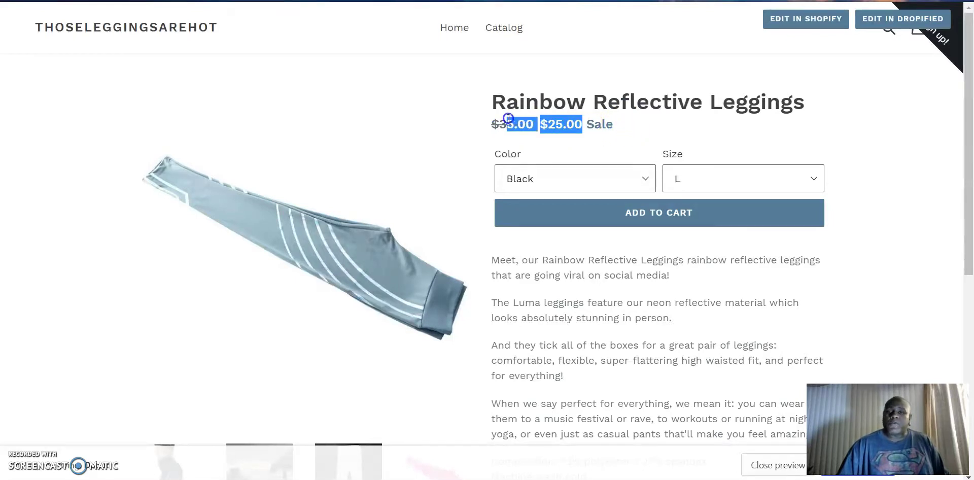
{"action": "left_click", "coordinate": [649, 125]}
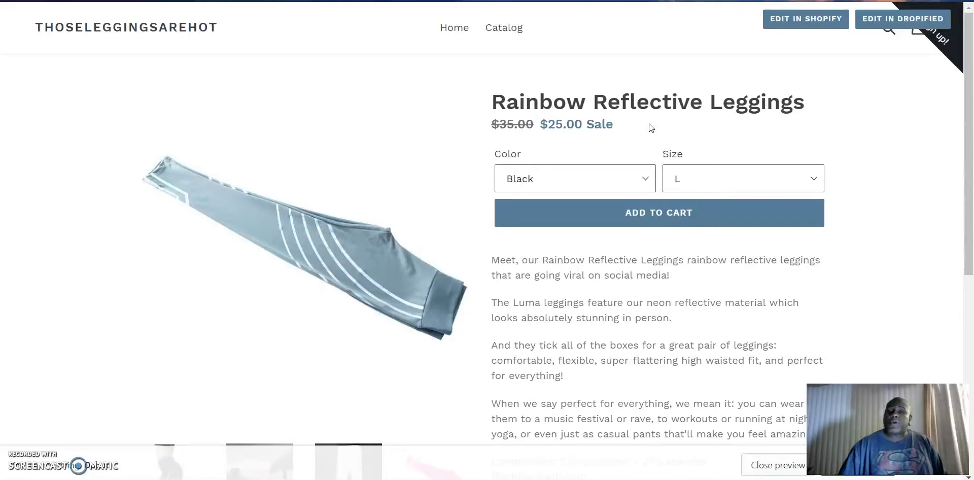
Step: Read through the imported product description down to the sizing notes on the storefront page
{"action": "scroll", "coordinate": [650, 123], "scroll_direction": "down", "scroll_amount": 4}
{"action": "left_click_drag", "start_coordinate": [576, 74], "coordinate": [672, 359]}
{"action": "scroll", "coordinate": [674, 356], "scroll_direction": "down", "scroll_amount": 4}
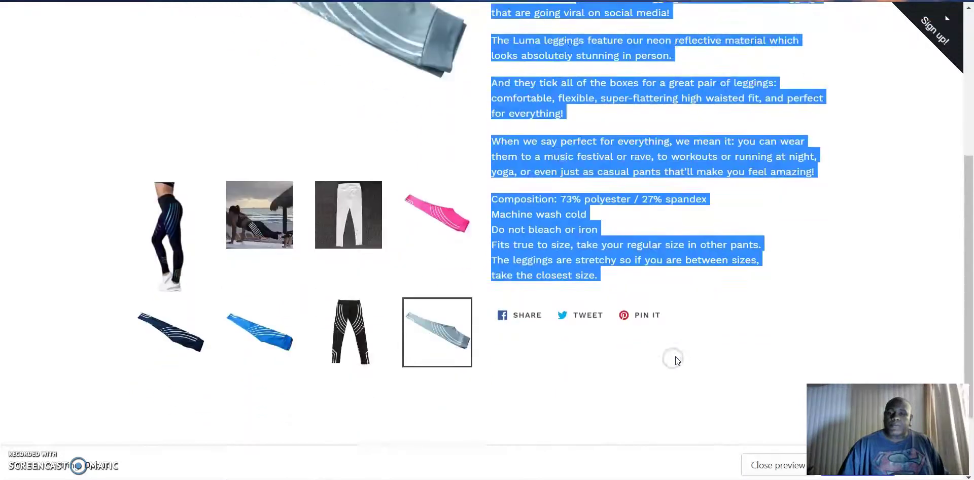
{"action": "scroll", "coordinate": [675, 356], "scroll_direction": "up", "scroll_amount": 5}
{"action": "scroll", "coordinate": [675, 356], "scroll_direction": "up", "scroll_amount": 3}
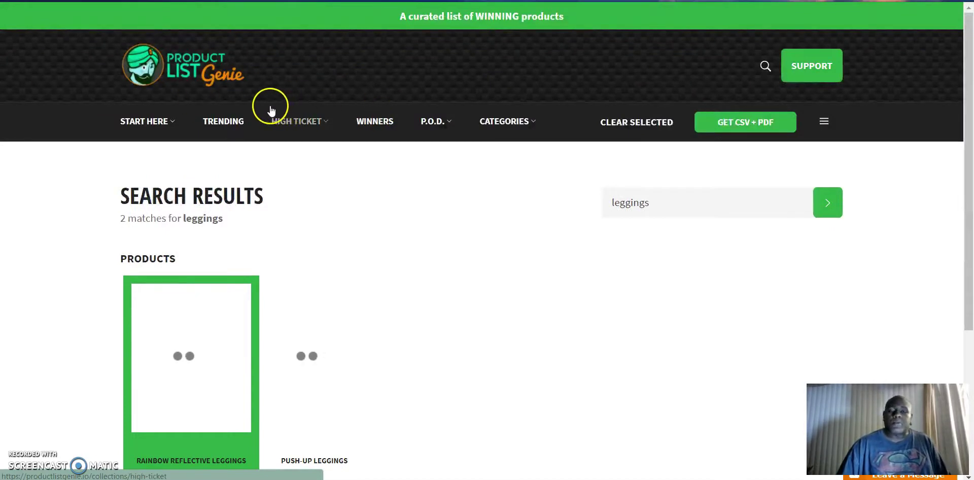
Step: Switch to the Shopify admin and refresh the All products list to verify the imported leggings
{"action": "left_click", "coordinate": [176, 87]}
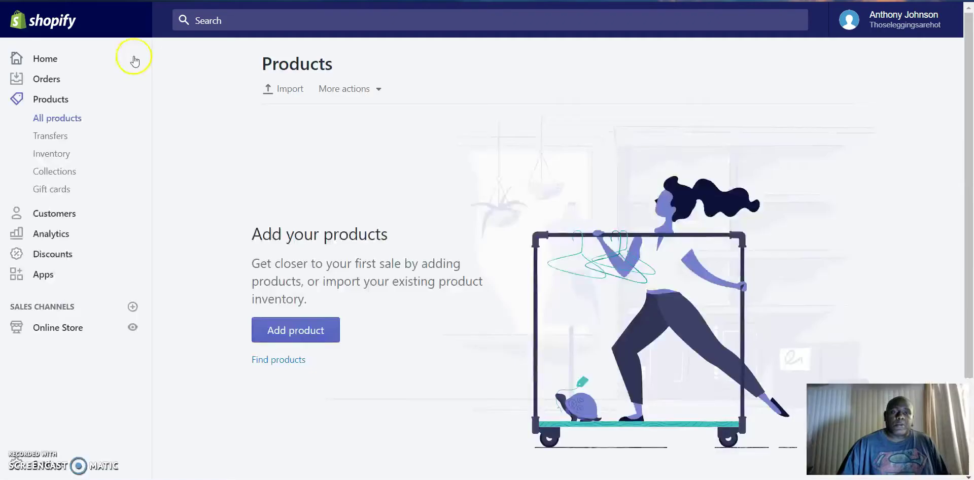
{"action": "left_click", "coordinate": [103, 146]}
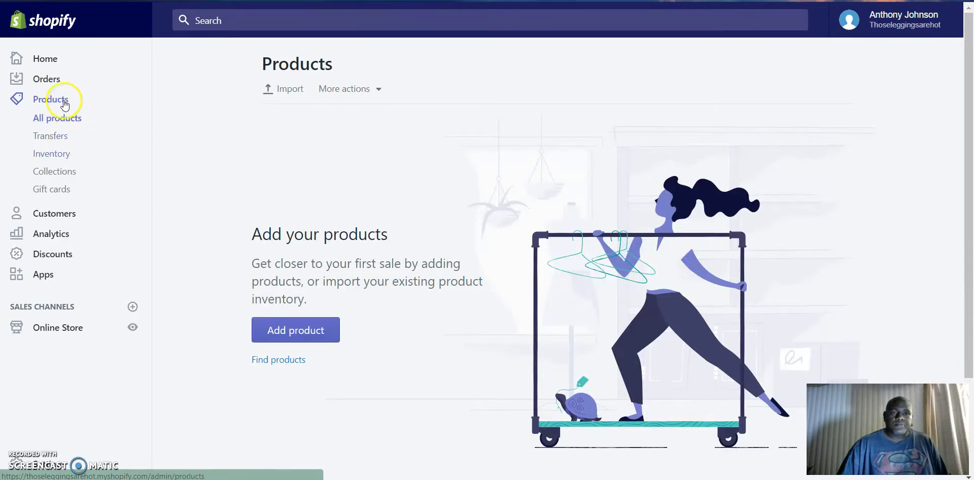
{"action": "left_click", "coordinate": [125, 163]}
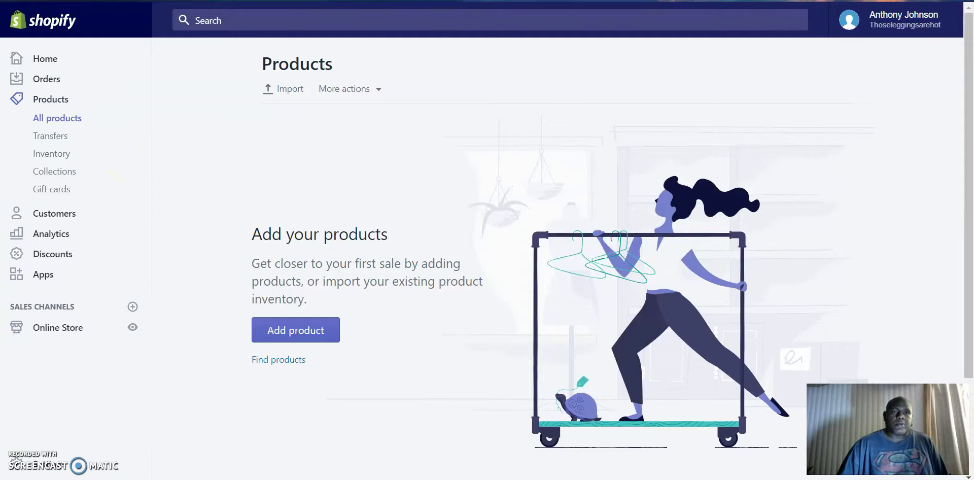
{"action": "left_click", "coordinate": [47, 0]}
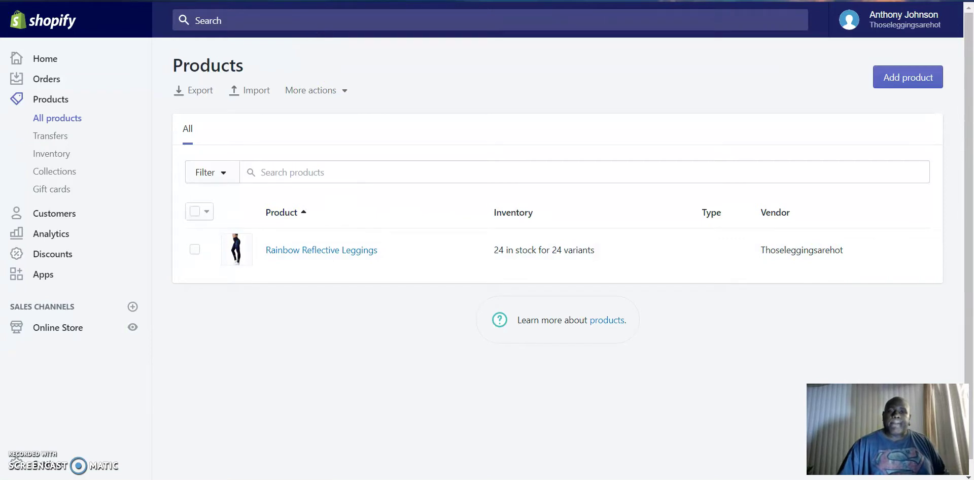
Step: Return to Product List Genie and look over the leggings search results
{"action": "key", "text": "ctrl+Tab"}
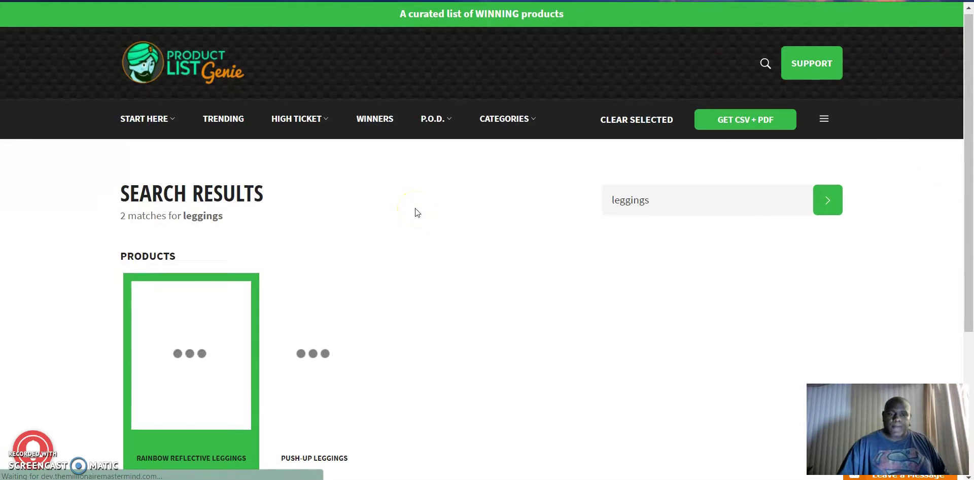
{"action": "scroll", "coordinate": [415, 212], "scroll_direction": "down", "scroll_amount": 1}
{"action": "scroll", "coordinate": [415, 208], "scroll_direction": "up", "scroll_amount": 1}
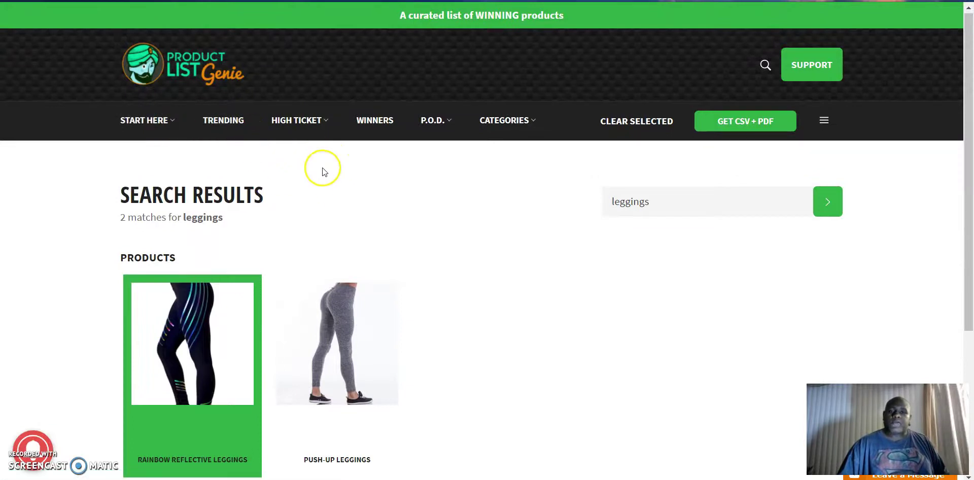
{"action": "scroll", "coordinate": [353, 188], "scroll_direction": "down", "scroll_amount": 1}
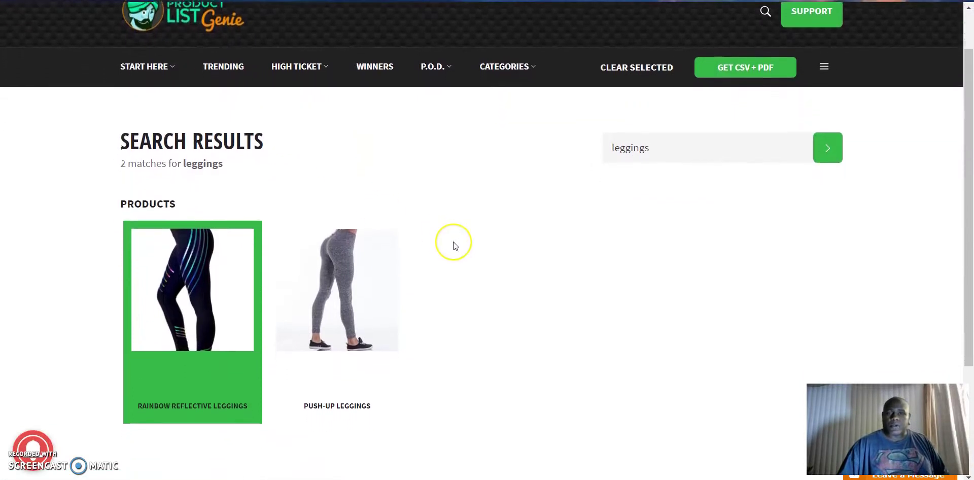
{"action": "scroll", "coordinate": [455, 246], "scroll_direction": "up", "scroll_amount": 1}
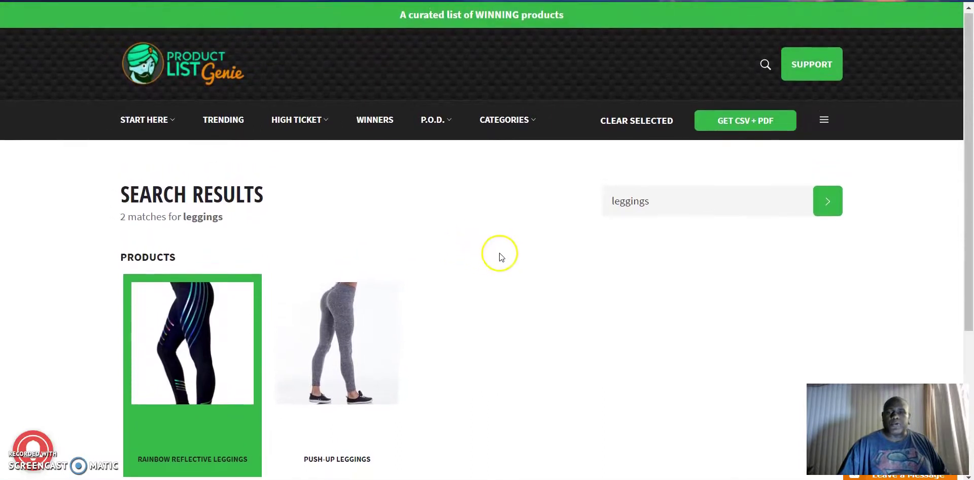